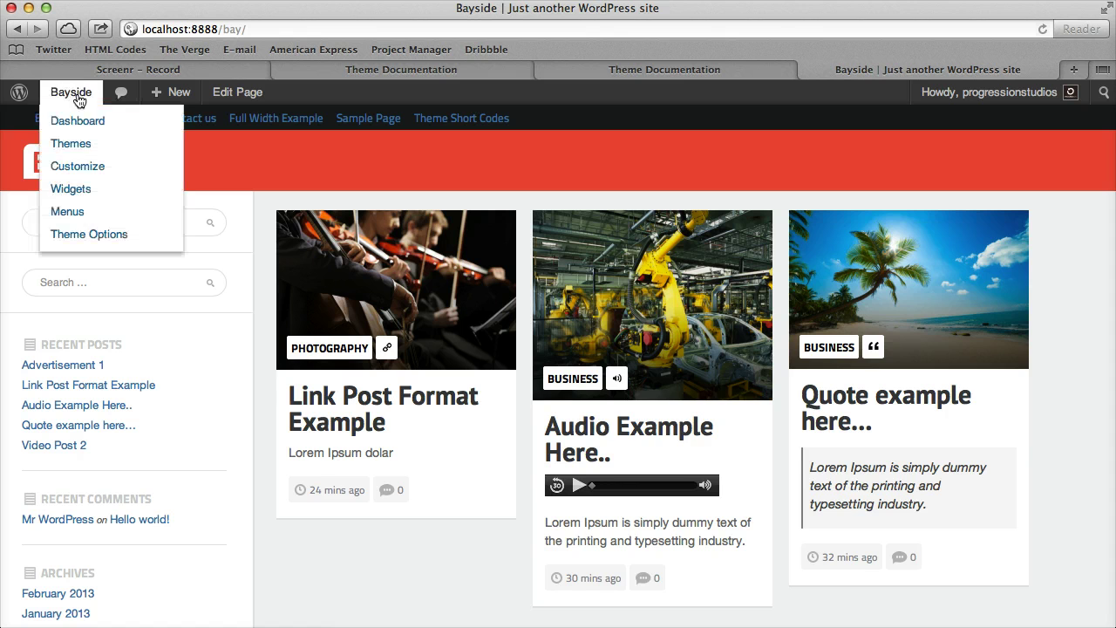
Create a new menu named 'Main Navigation' under Appearance > Menus.
left_click(77, 100)
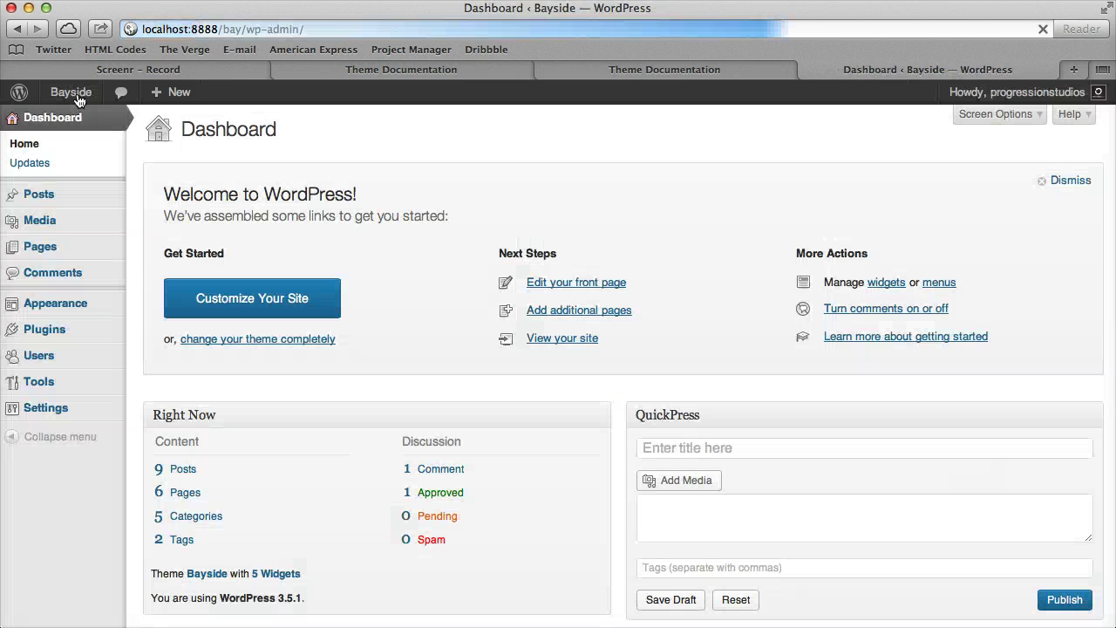
left_click(111, 305)
left_click(76, 322)
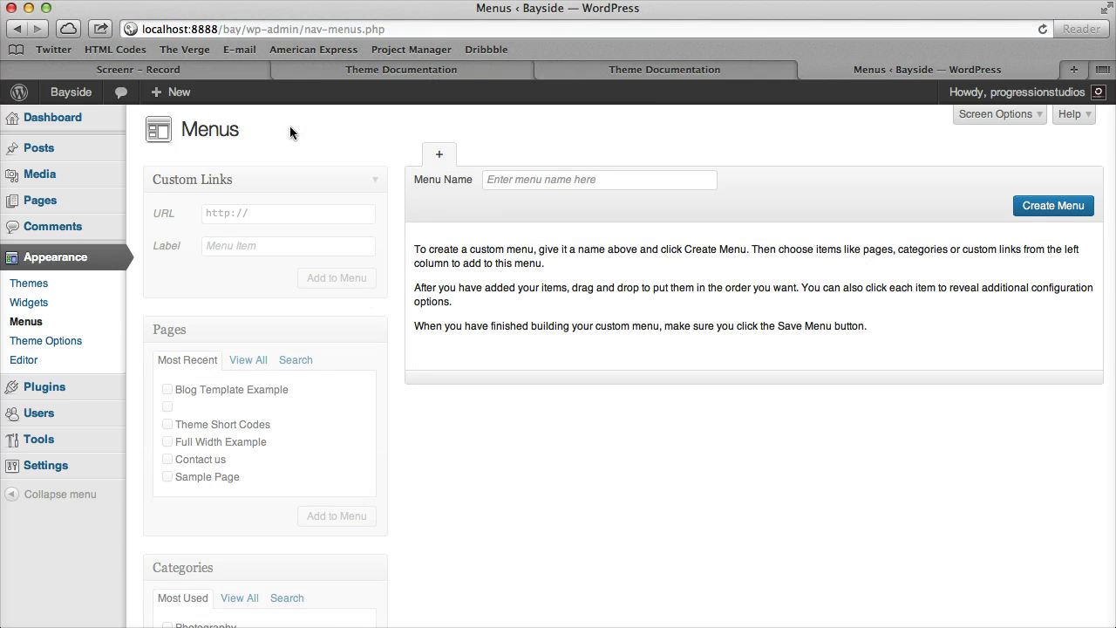
scroll(381, 329, "down", 5)
scroll(301, 277, "up", 6)
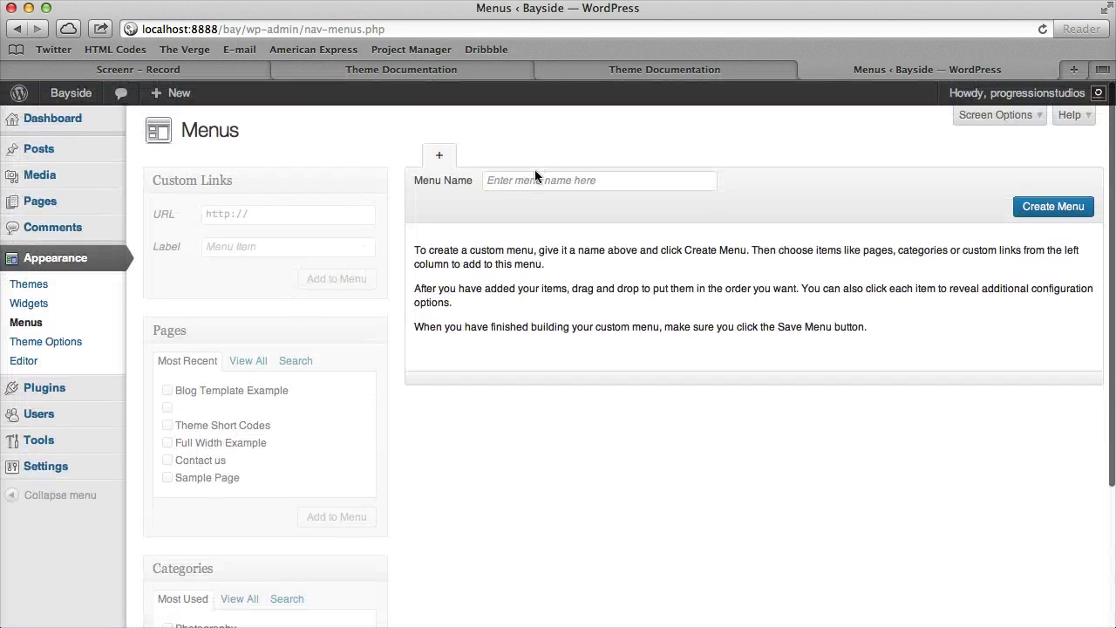
left_click(536, 178)
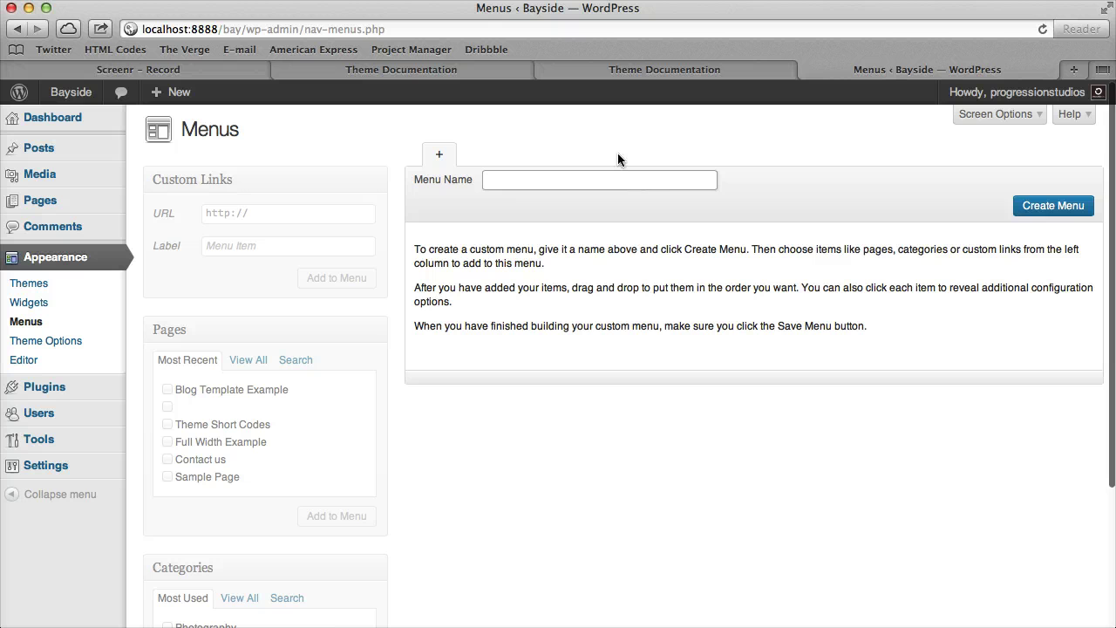
type("Main Navigat")
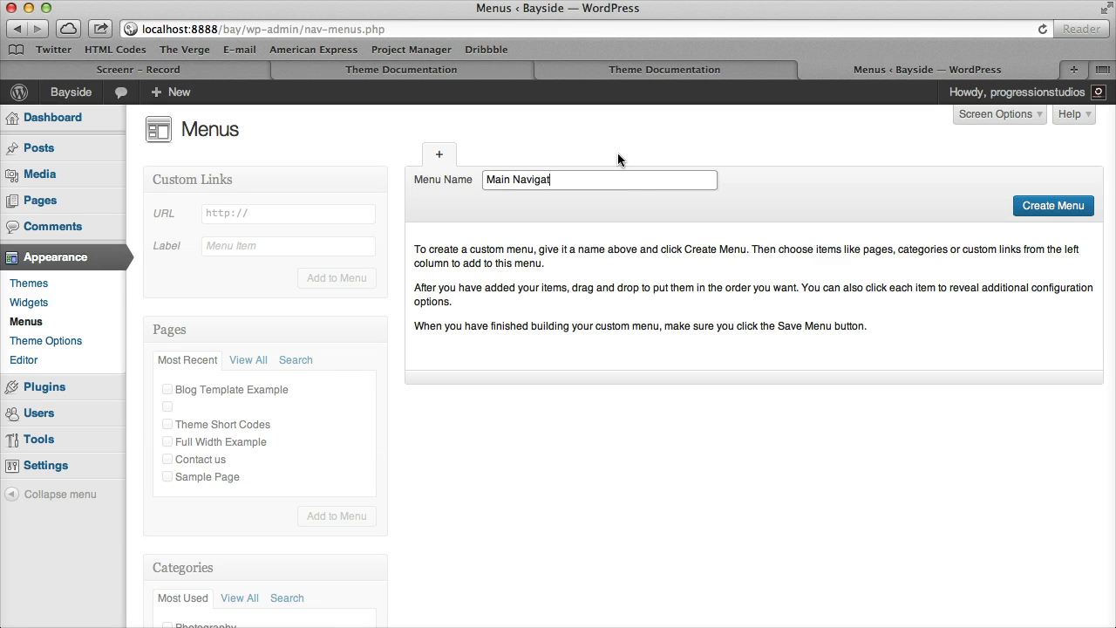
type("ion")
left_click(1061, 207)
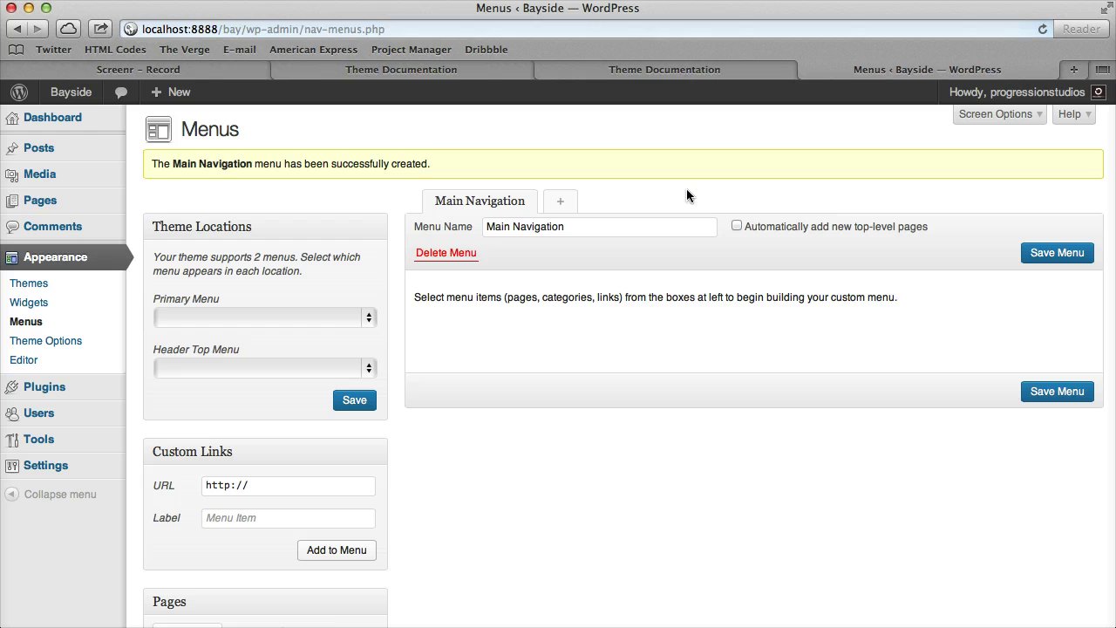
Create a second menu named 'Top Navigation'.
left_click(562, 201)
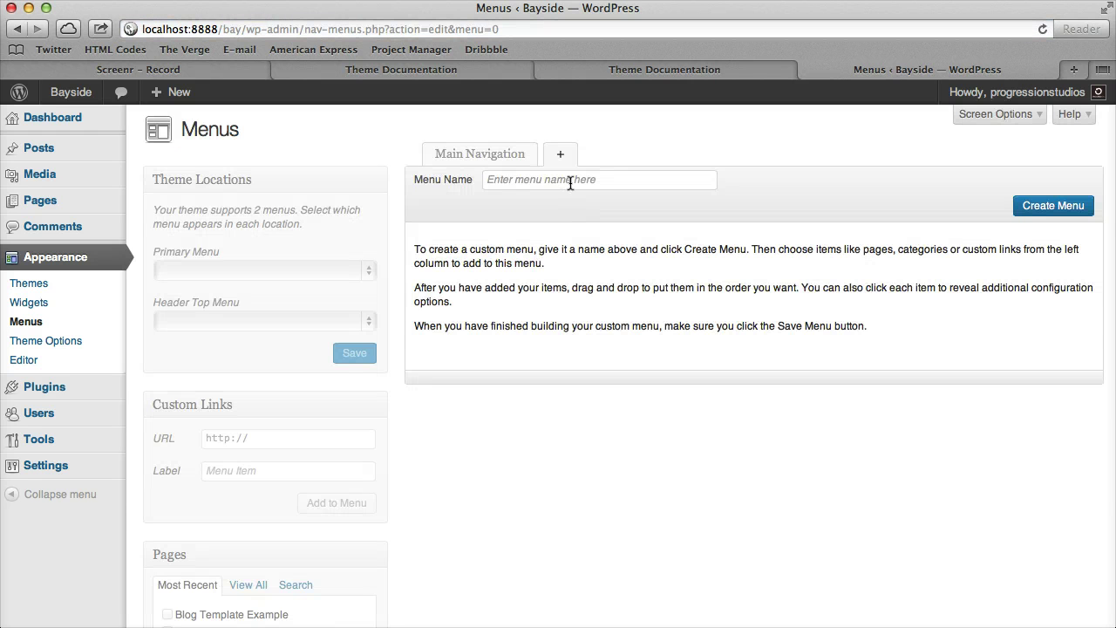
left_click(570, 182)
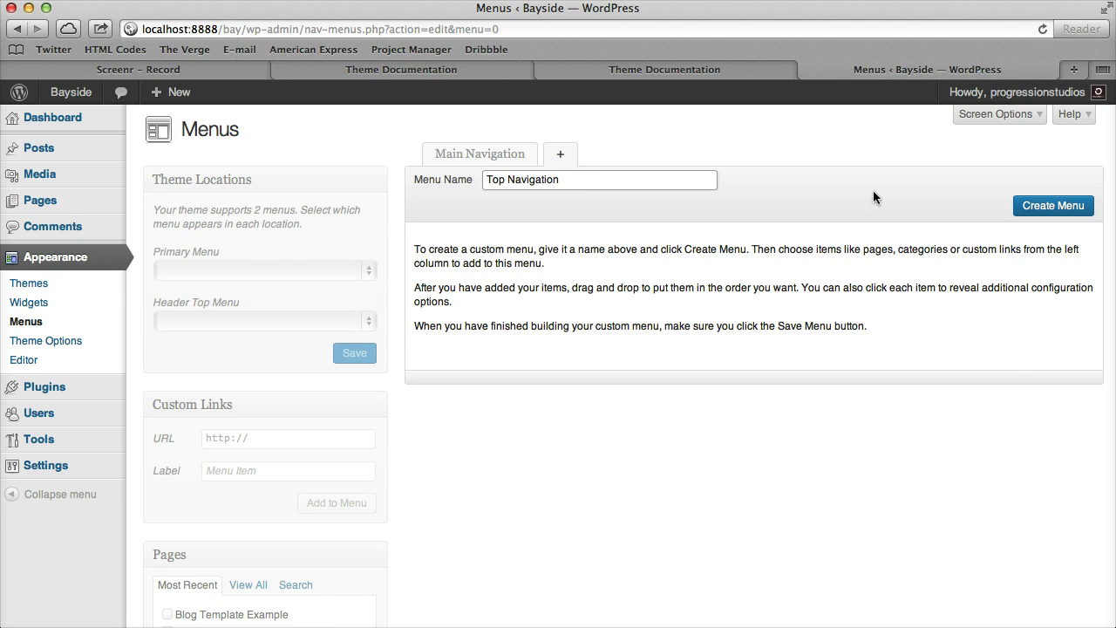
left_click(1053, 206)
Open the live site in a new browser tab alongside the Menus page.
right_click(68, 90)
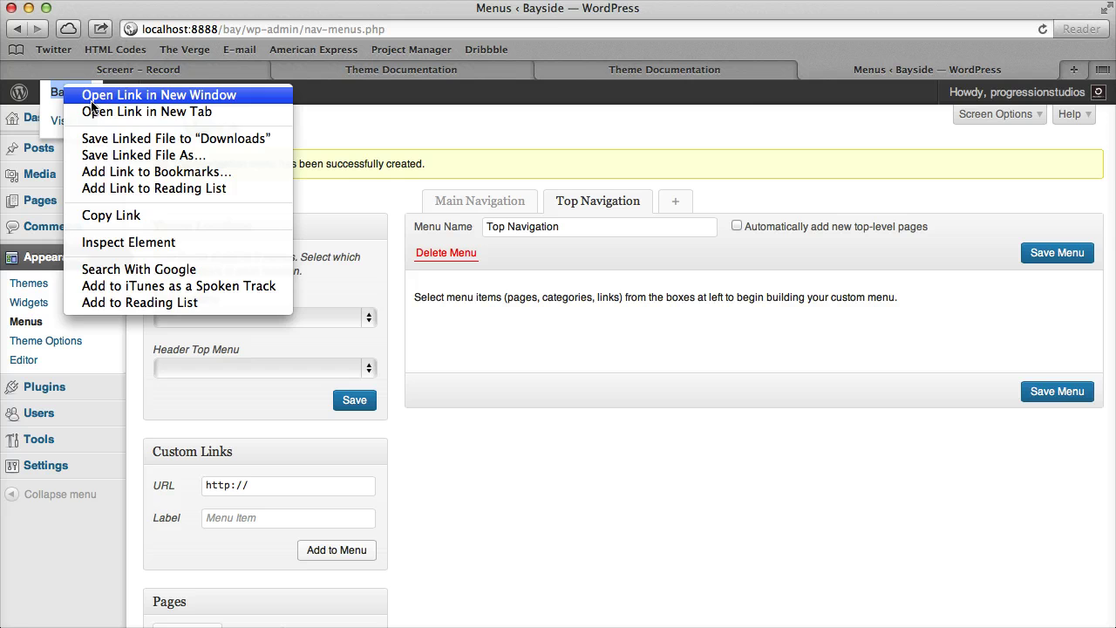
left_click(91, 111)
left_click(947, 70)
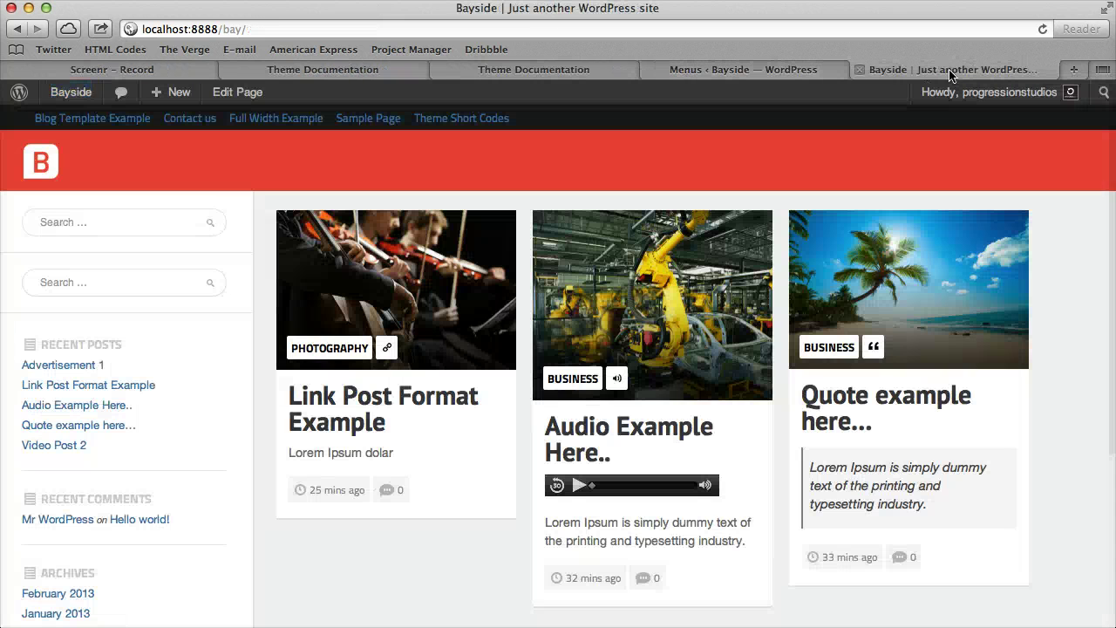
left_click(711, 70)
left_click(859, 70)
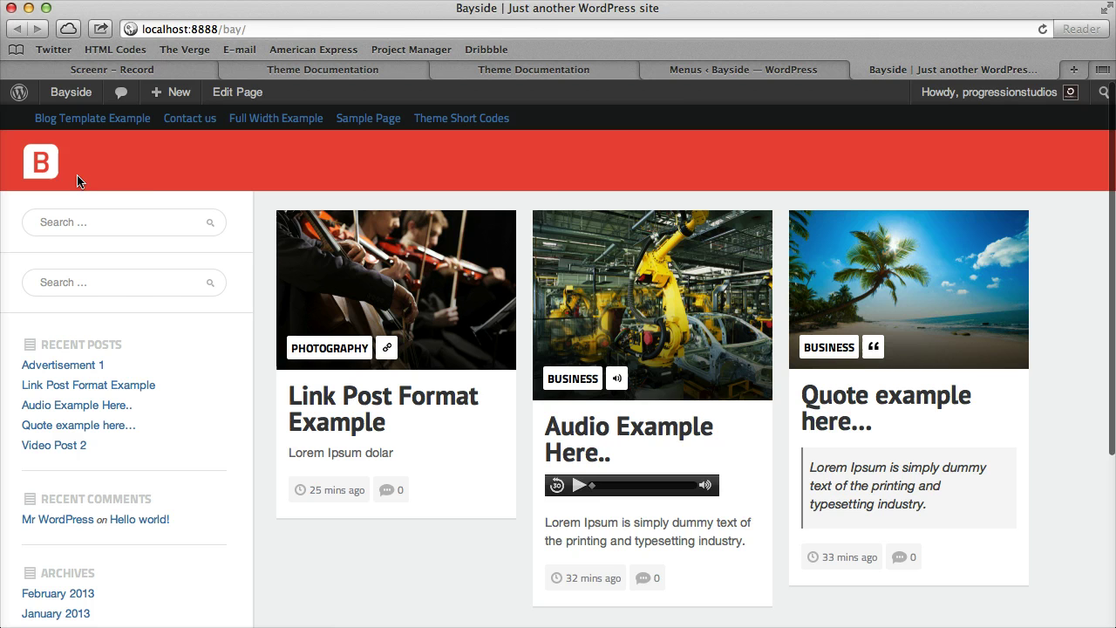
left_click(750, 64)
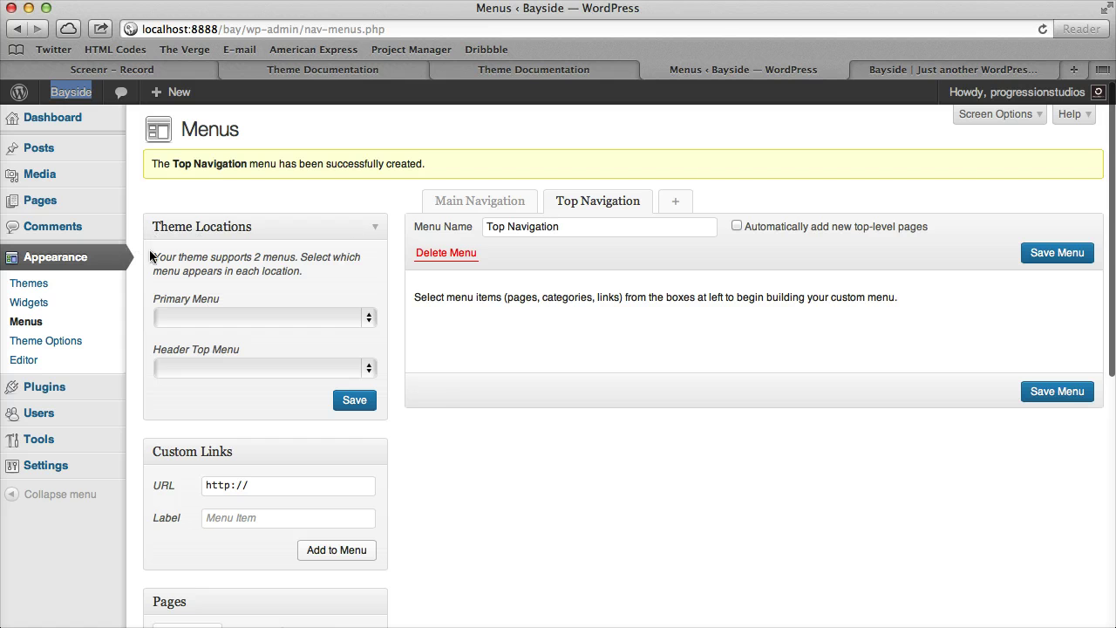
Assign Main Navigation to Primary Menu and Top Navigation to Header Top Menu, then reload the site.
left_click(225, 315)
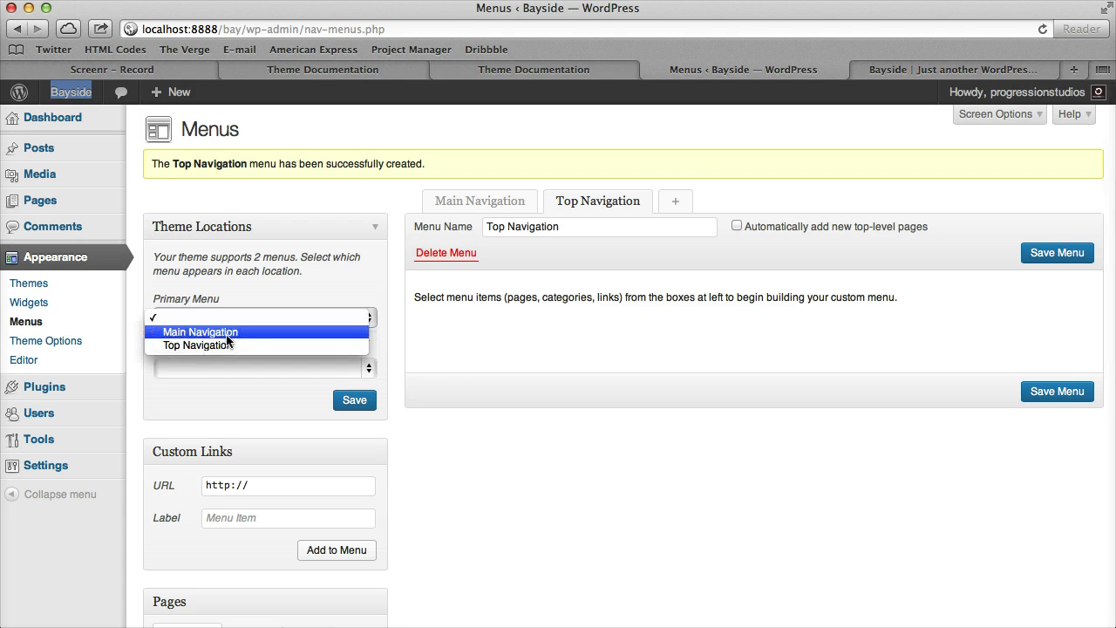
left_click(224, 331)
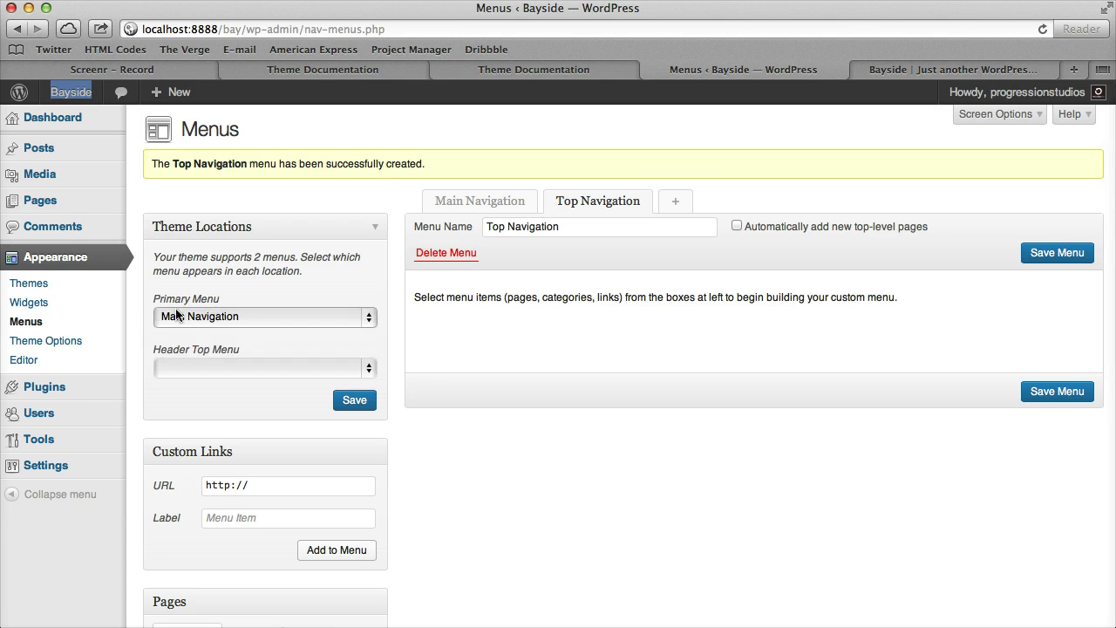
left_click(198, 367)
left_click(210, 394)
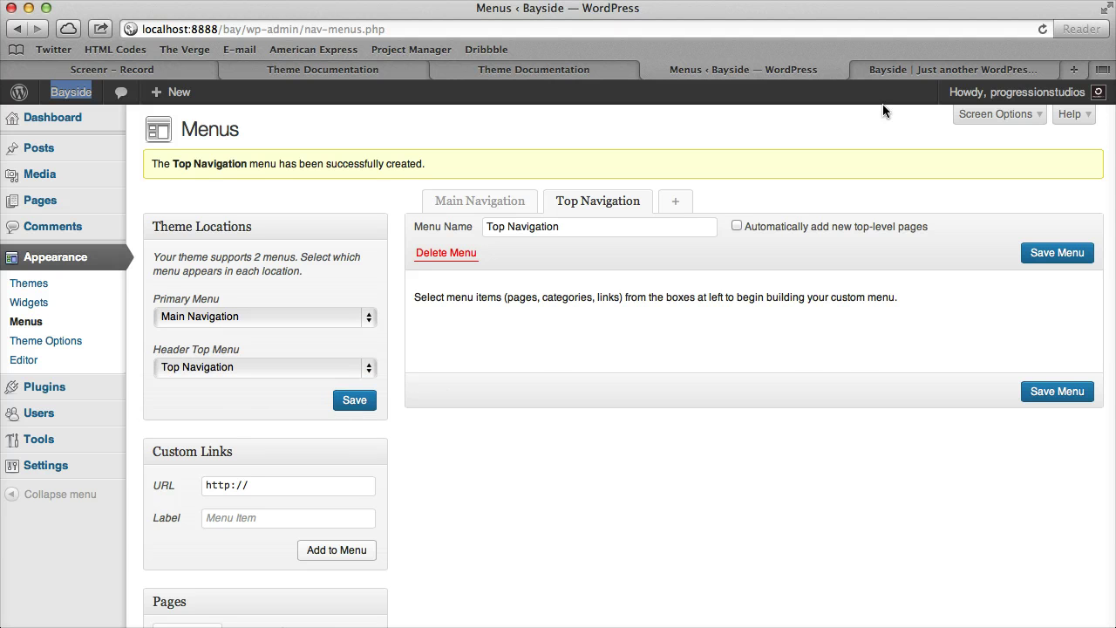
left_click(922, 70)
left_click(1043, 29)
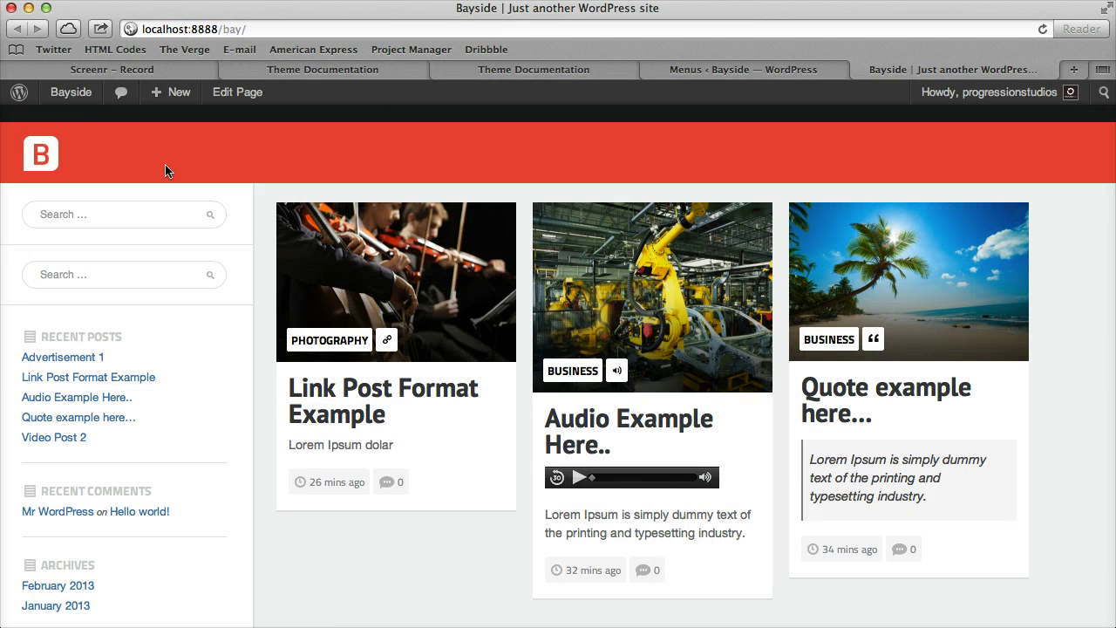
left_click(739, 71)
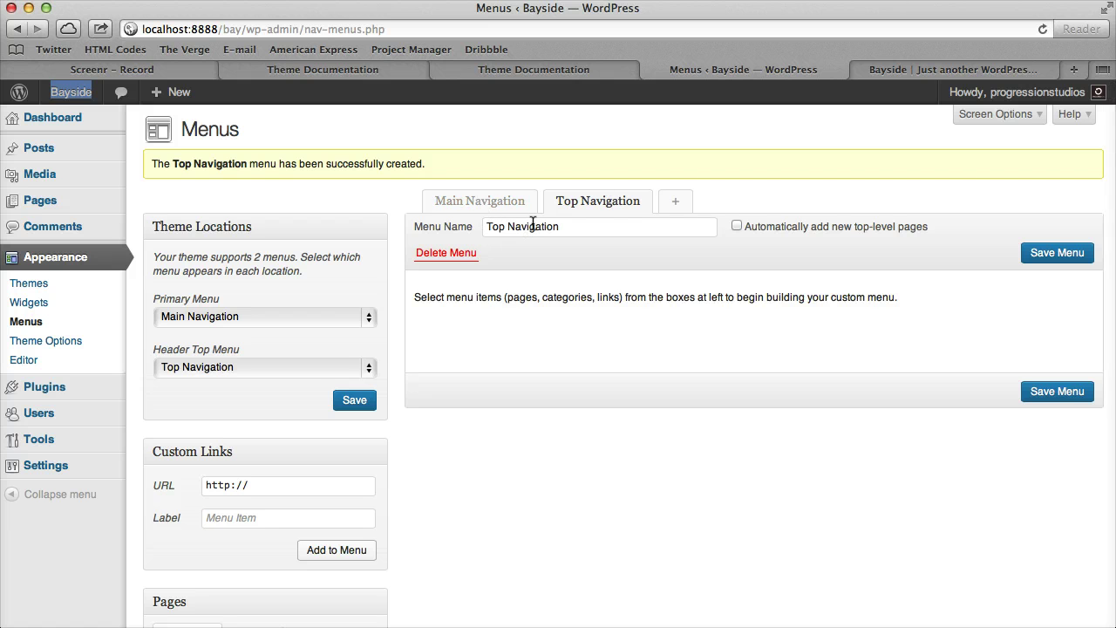
Add the Home, Contact us and Sample Page pages to Top Navigation.
scroll(537, 295, "down", 5)
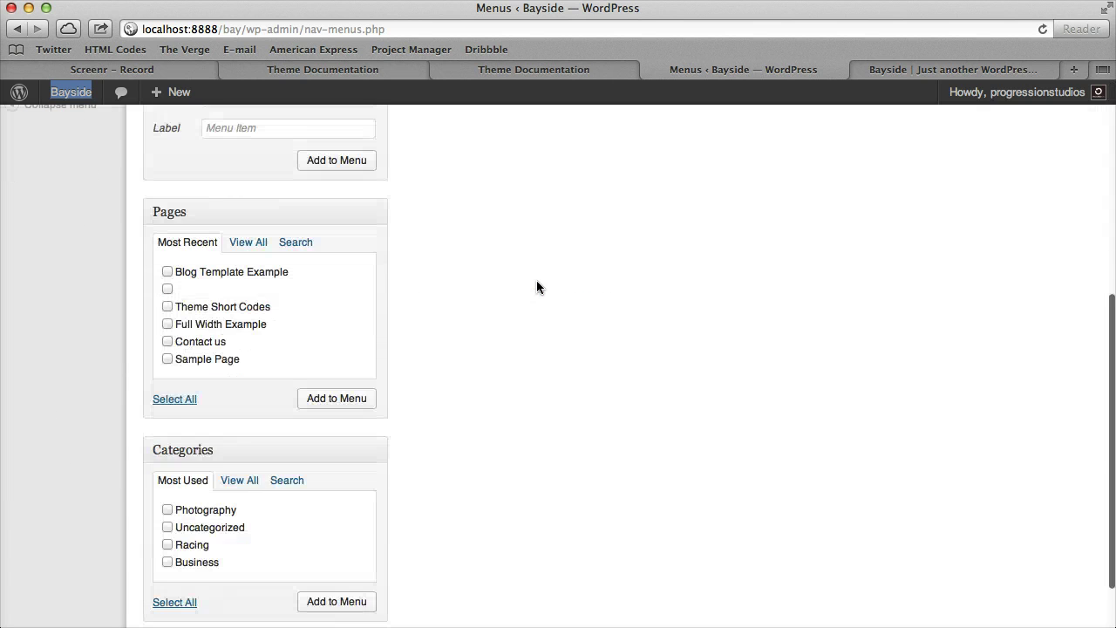
scroll(537, 283, "up", 1)
left_click(260, 329)
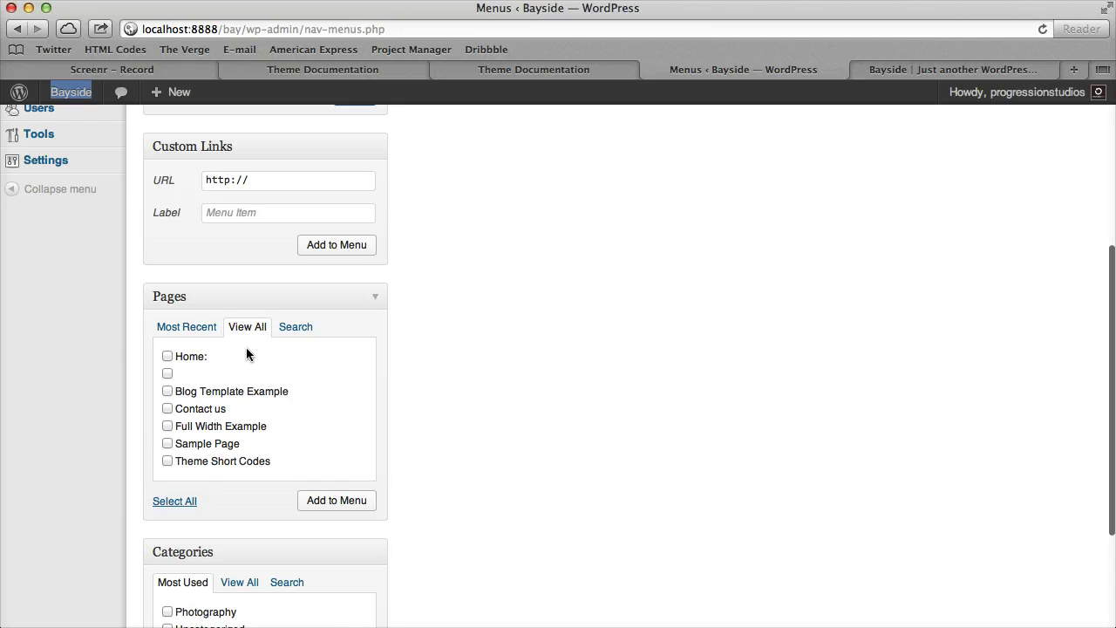
left_click(182, 356)
left_click(195, 412)
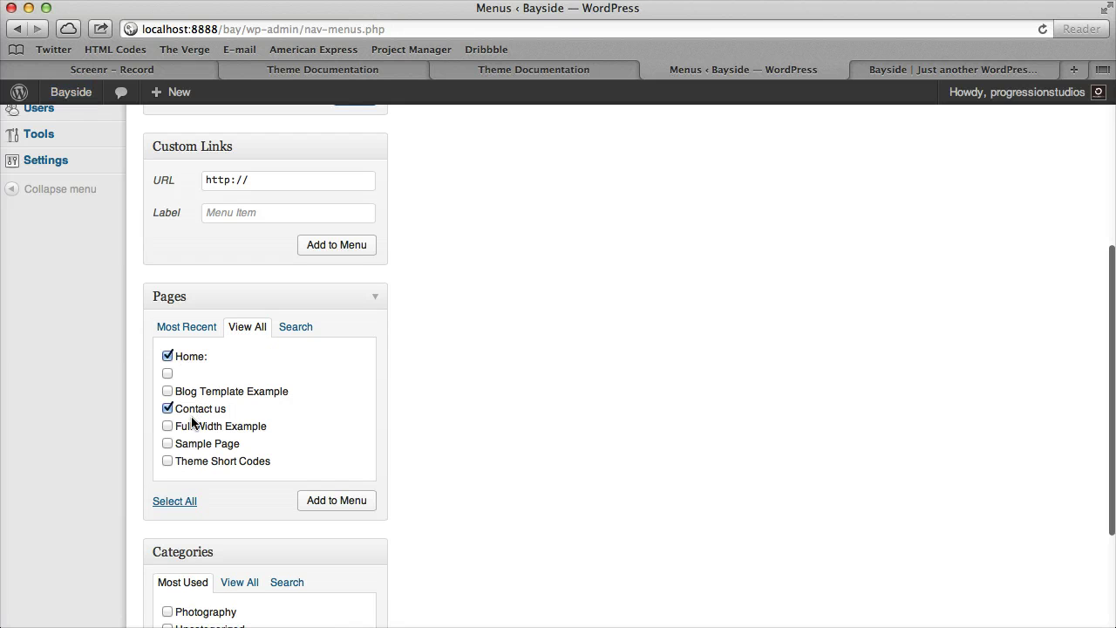
left_click(195, 448)
left_click(316, 501)
Replace the pending item with the untitled page, move it to the top, and save.
scroll(1073, 312, "up", 5)
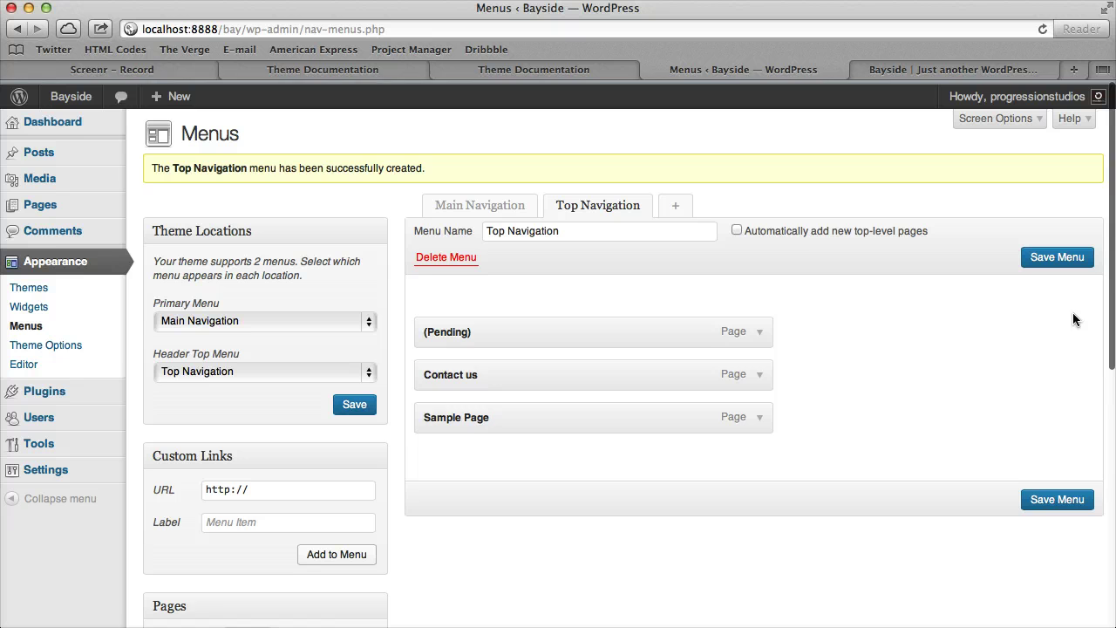
left_click(757, 338)
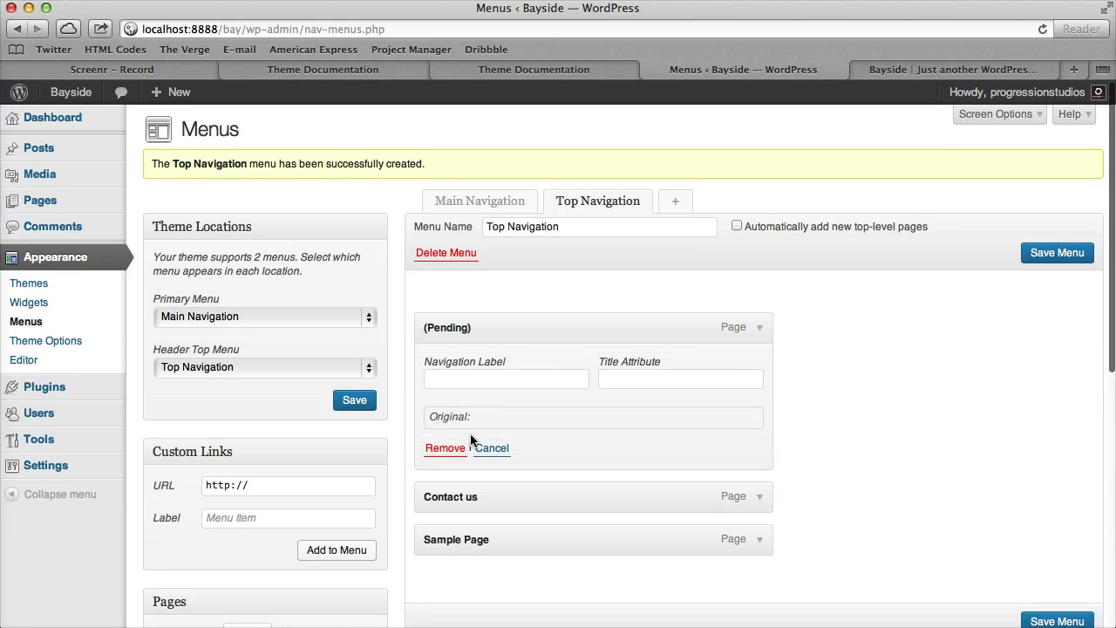
left_click(445, 447)
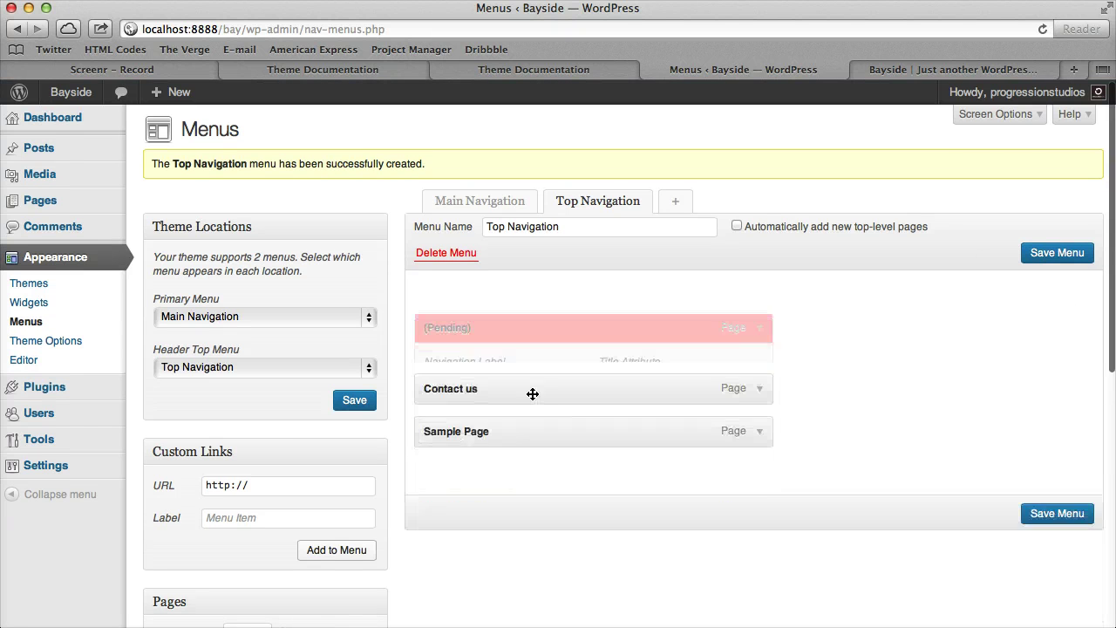
scroll(532, 322, "down", 10)
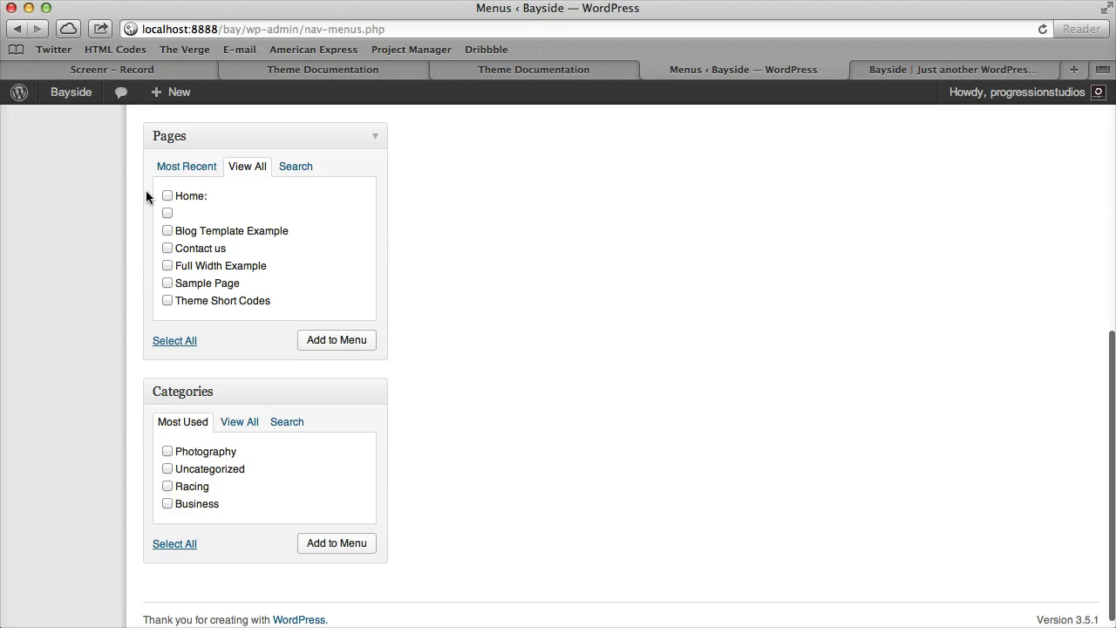
left_click(167, 213)
left_click(336, 340)
scroll(358, 342, "up", 10)
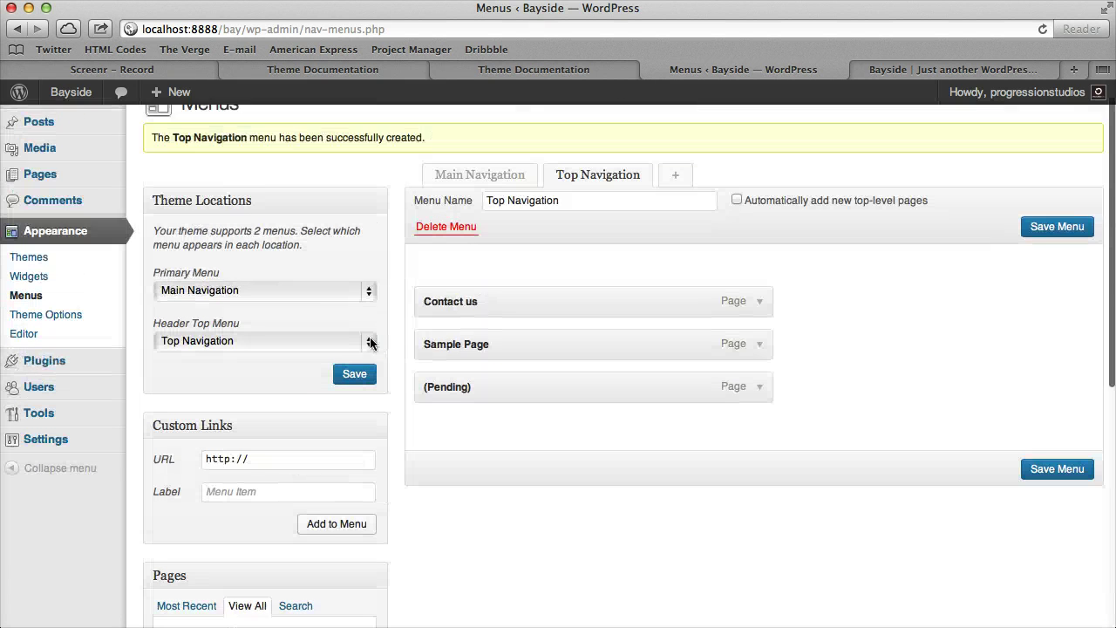
left_click_drag(514, 413, 524, 324)
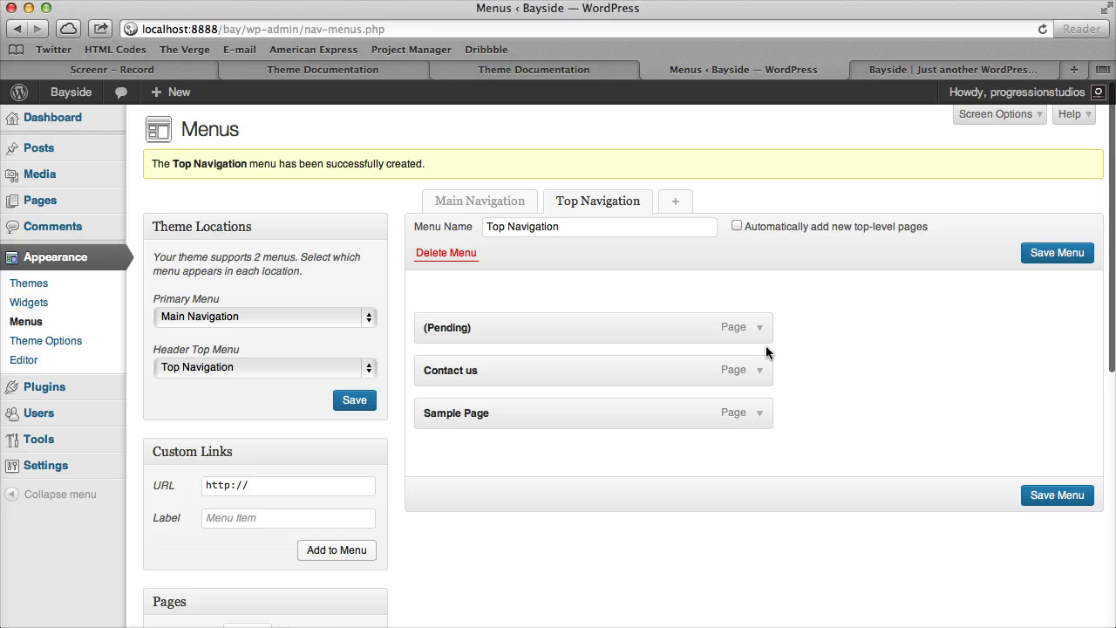
left_click(1057, 253)
Check the site's header, then add the Home page to Top Navigation.
left_click(953, 69)
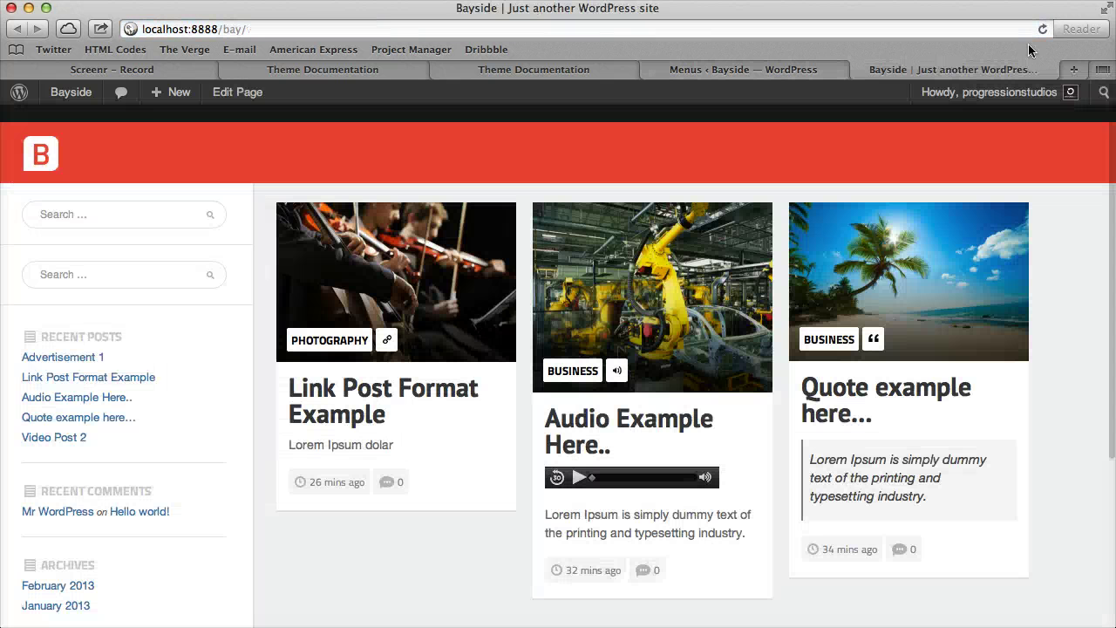
left_click(1044, 28)
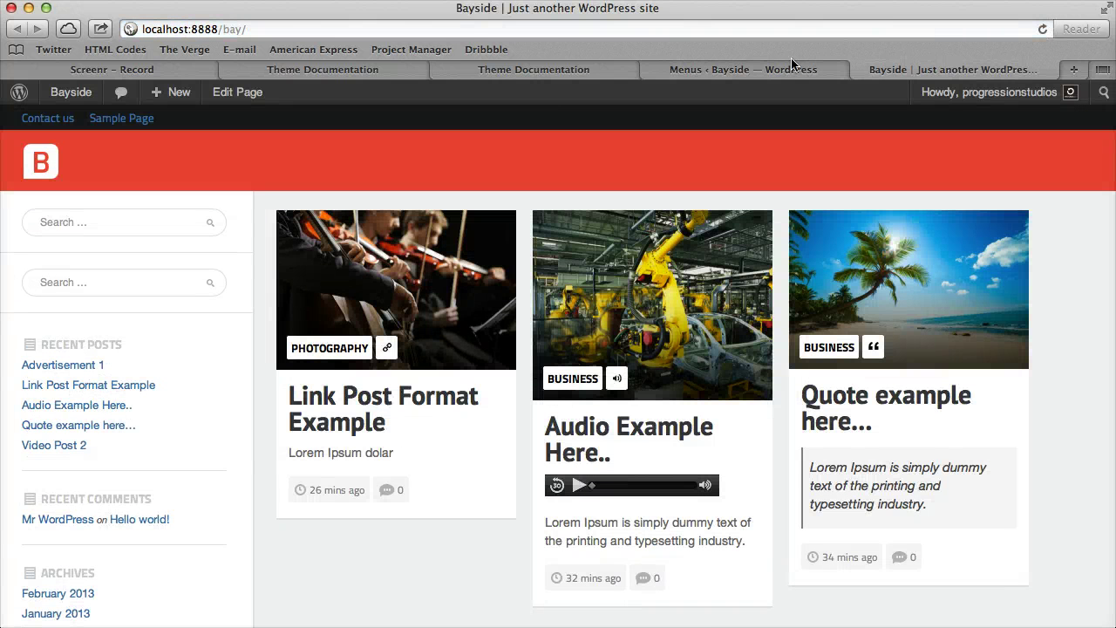
left_click(743, 69)
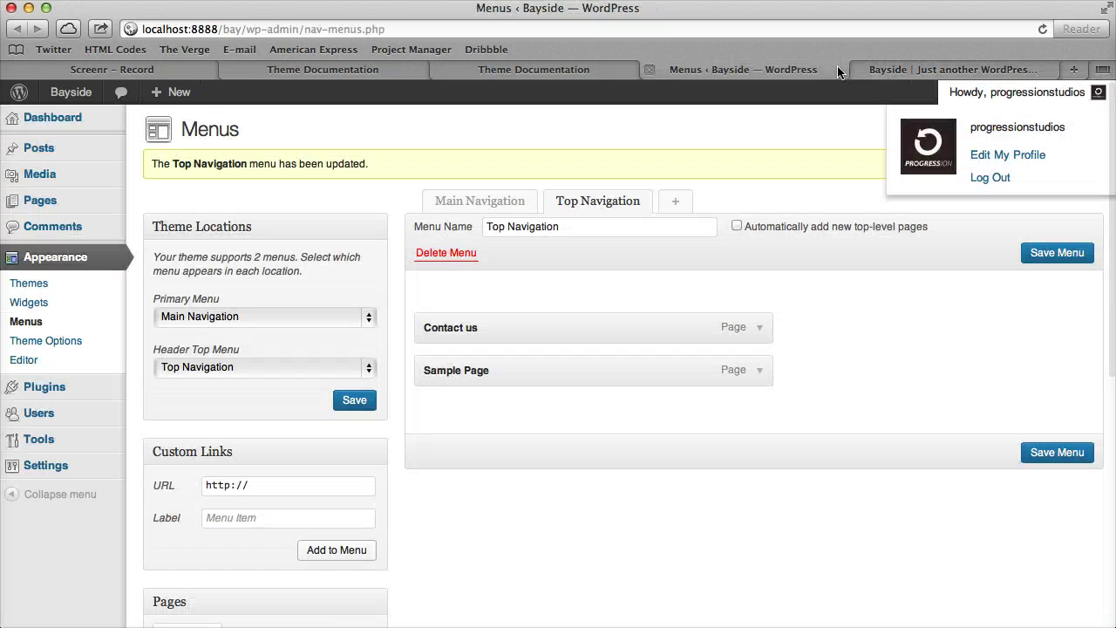
scroll(274, 446, "down", 5)
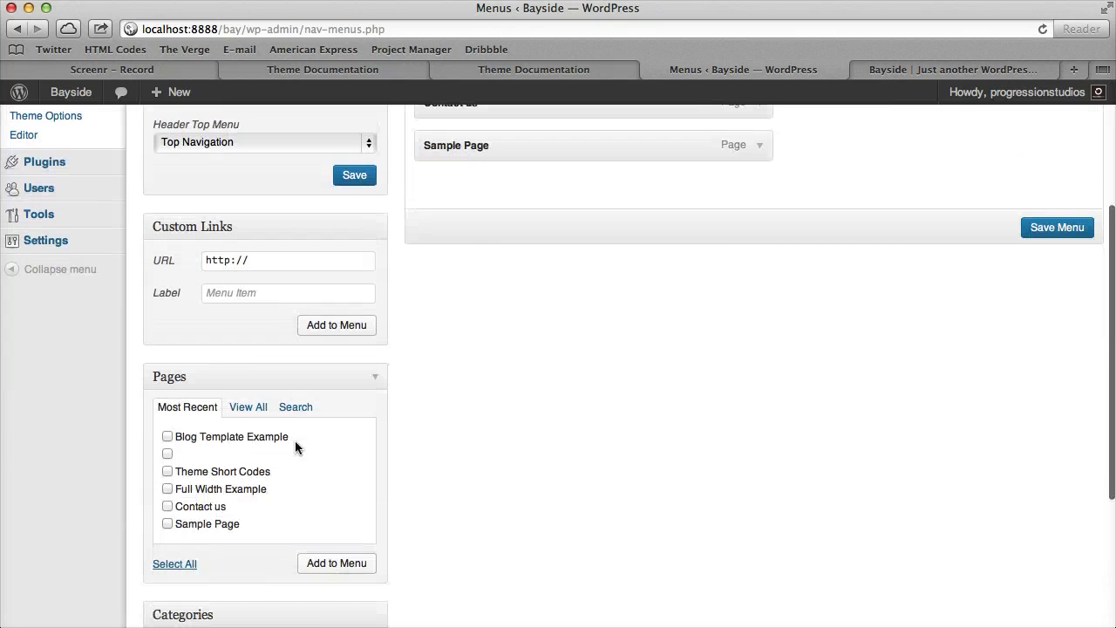
left_click(206, 436)
left_click(246, 407)
left_click(196, 437)
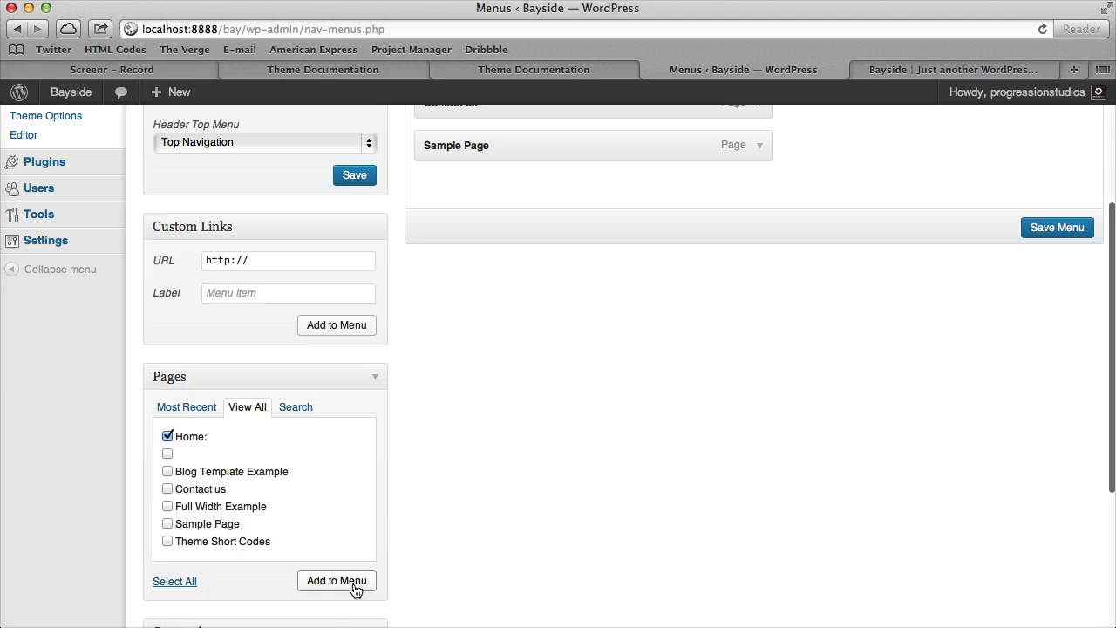
left_click(354, 584)
scroll(460, 528, "up", 5)
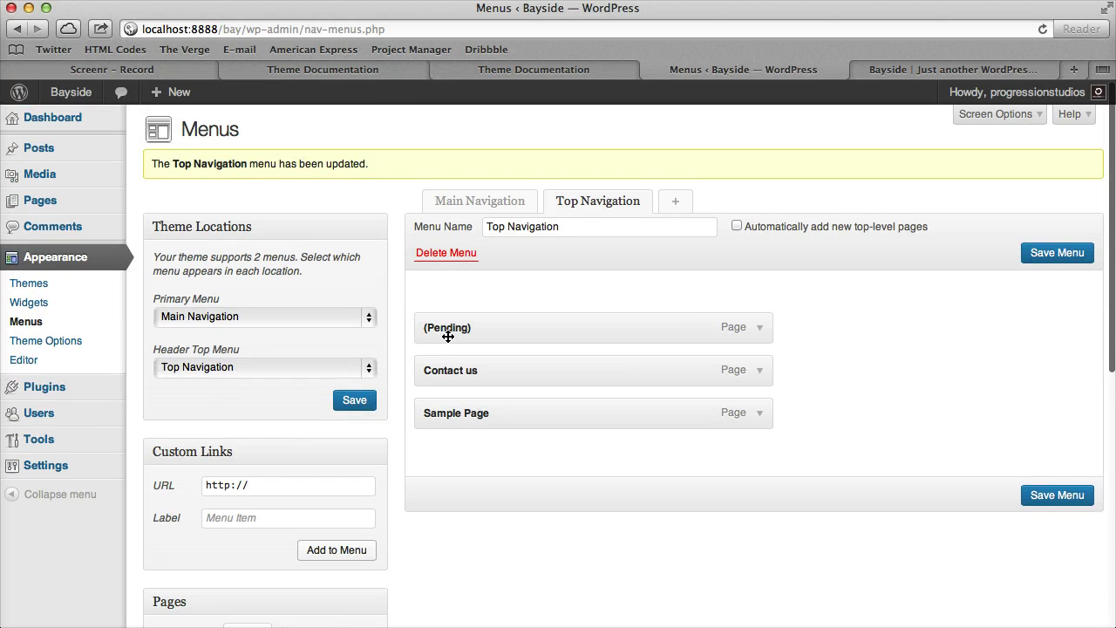
Give the pending item the navigation label 'Home', save, and reload the site.
left_click(761, 328)
left_click(537, 382)
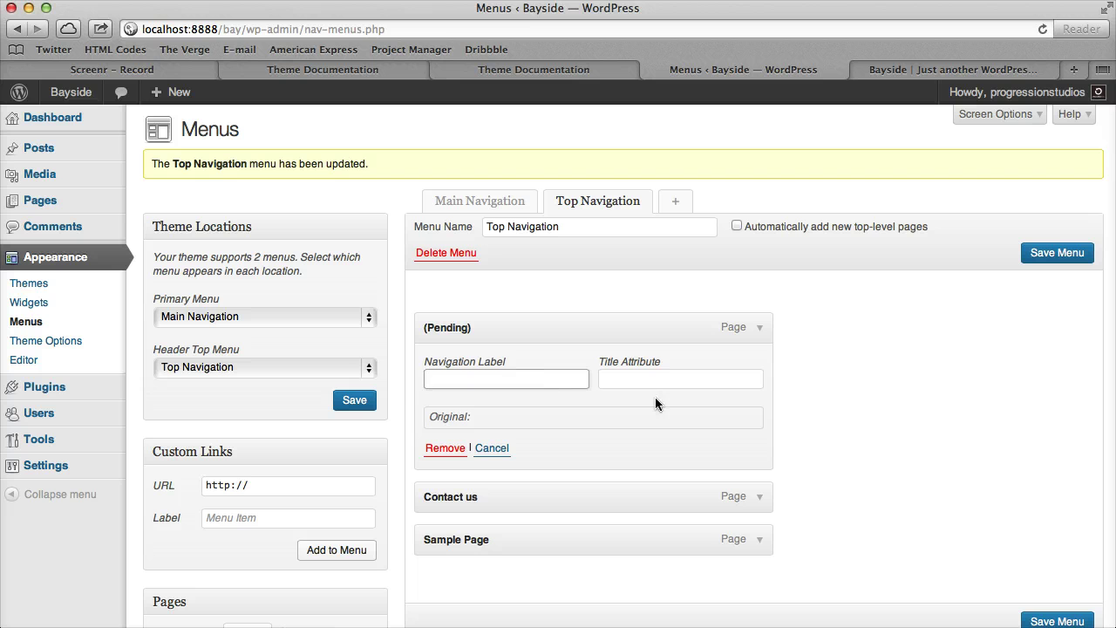
left_click(1057, 253)
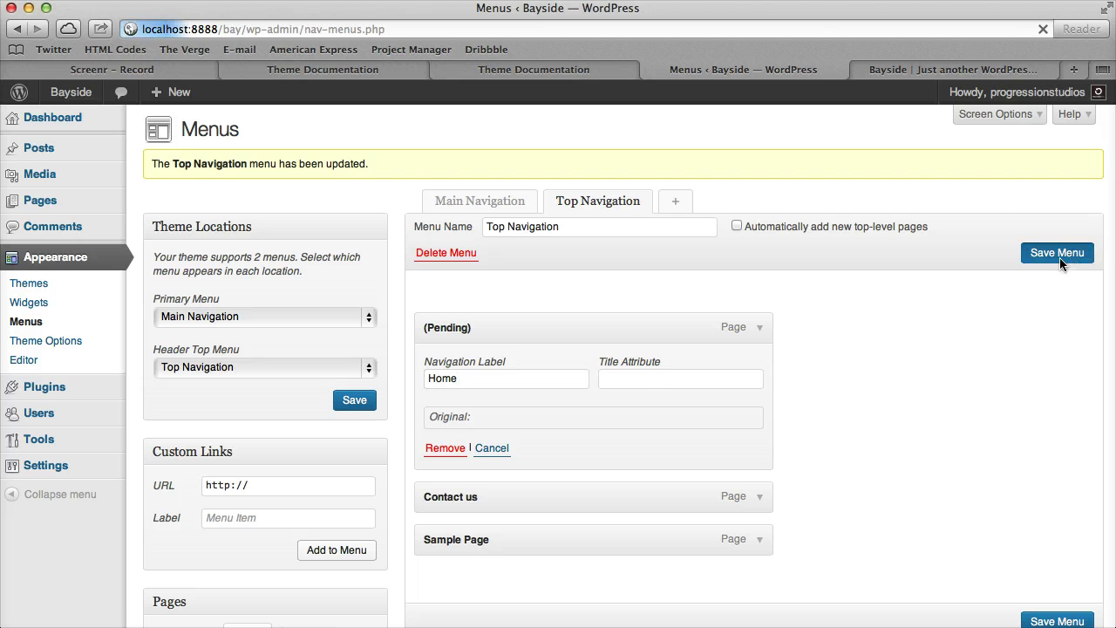
left_click(929, 72)
key("super+r")
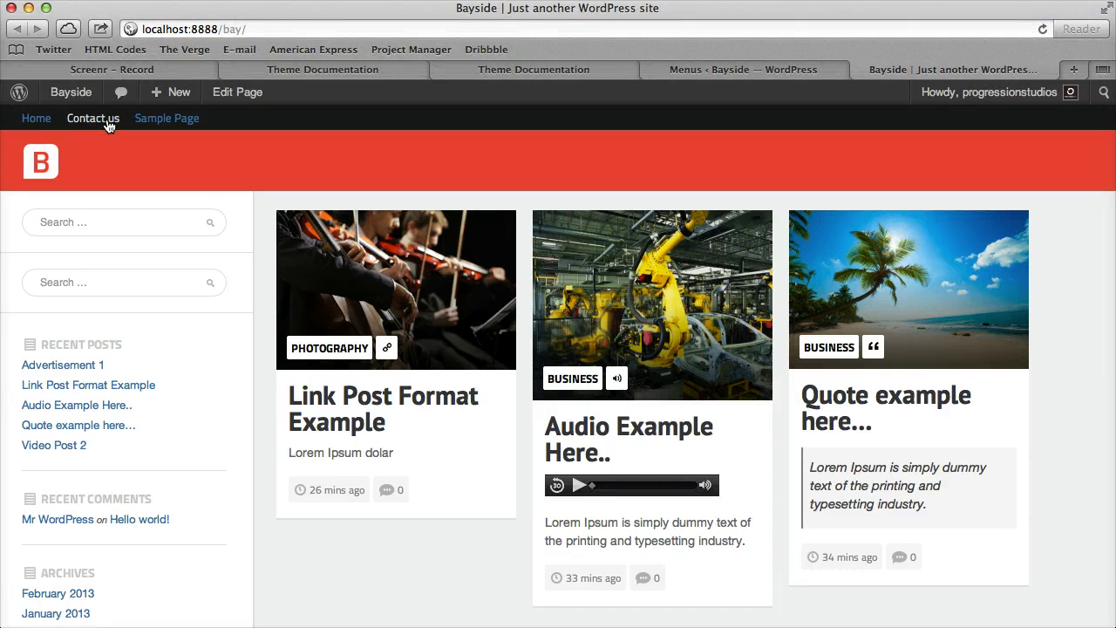
Reorder the Top Navigation items and review the Home item's label.
left_click(802, 71)
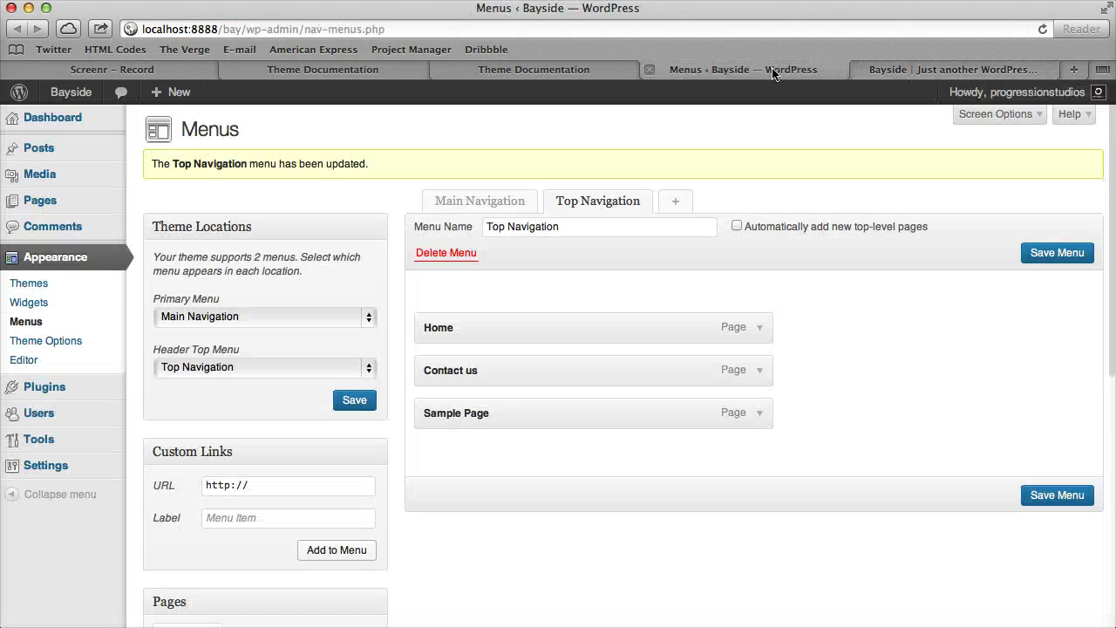
scroll(578, 363, "down", 1)
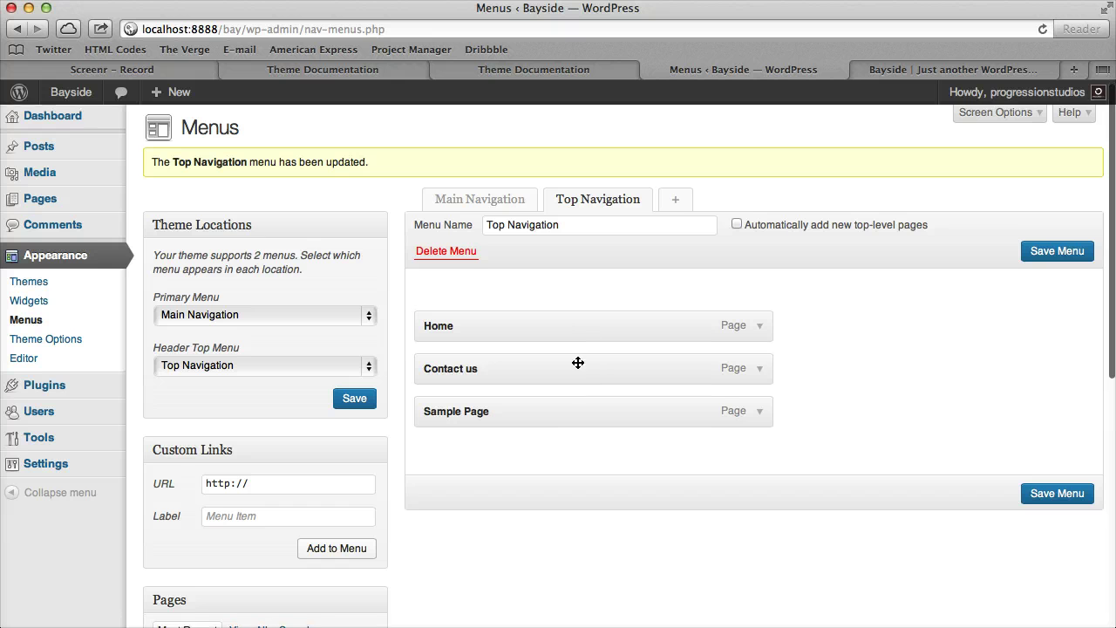
left_click_drag(579, 363, 491, 418)
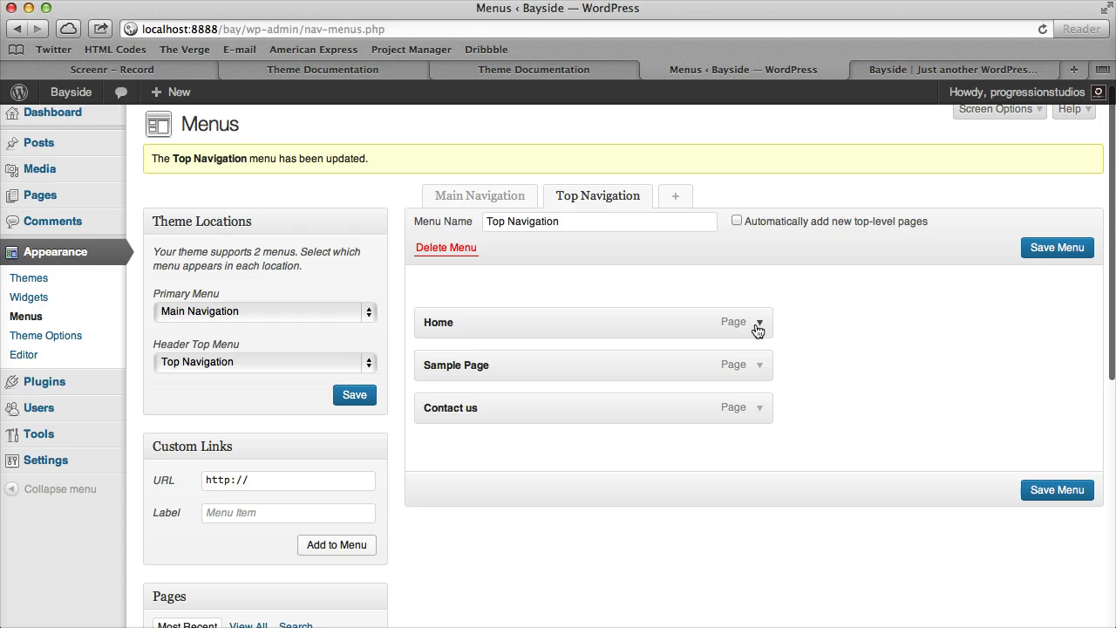
left_click(758, 324)
left_click(497, 373)
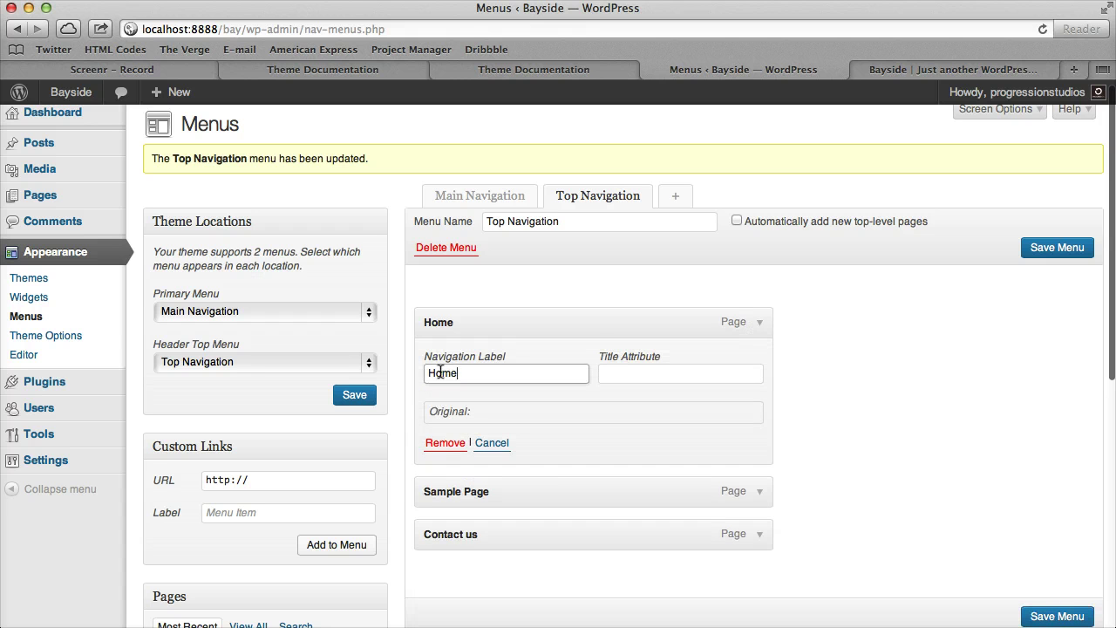
left_click_drag(498, 373, 426, 374)
left_click(762, 323)
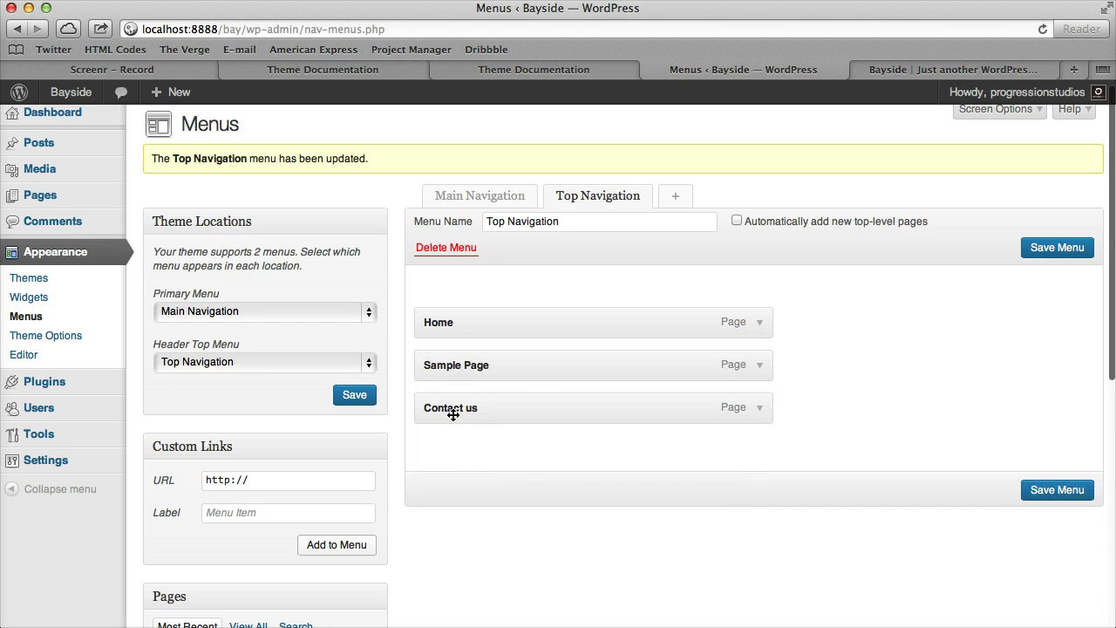
Rename 'Contact us' to 'Contact', save, and test the link on the site.
left_click(757, 409)
left_click_drag(467, 458, 594, 466)
key("BackSpace")
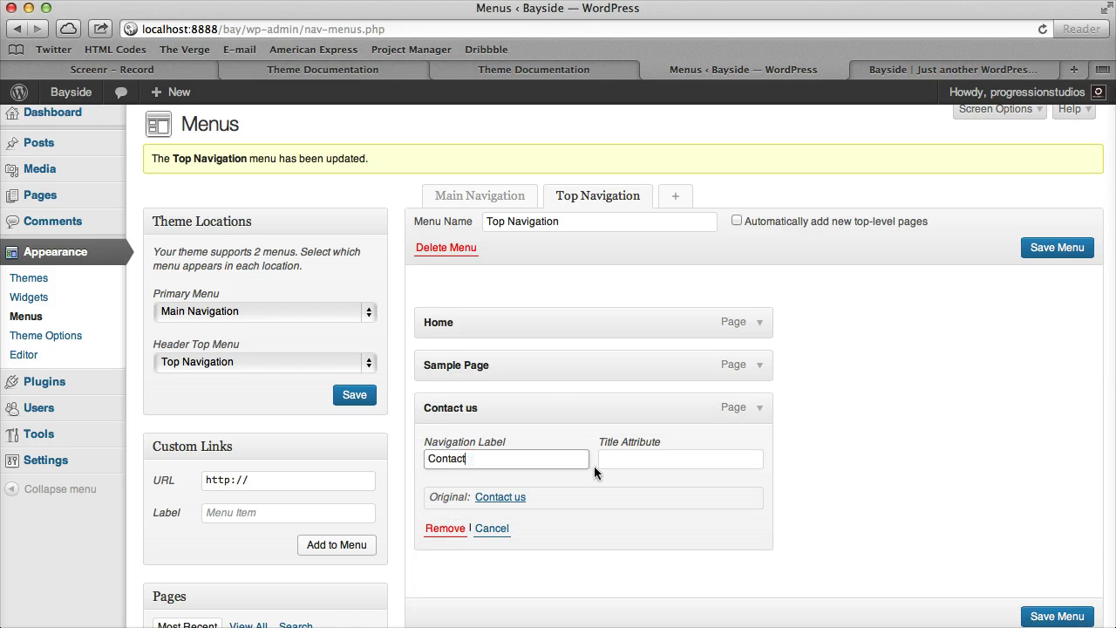
left_click(759, 412)
left_click(1051, 247)
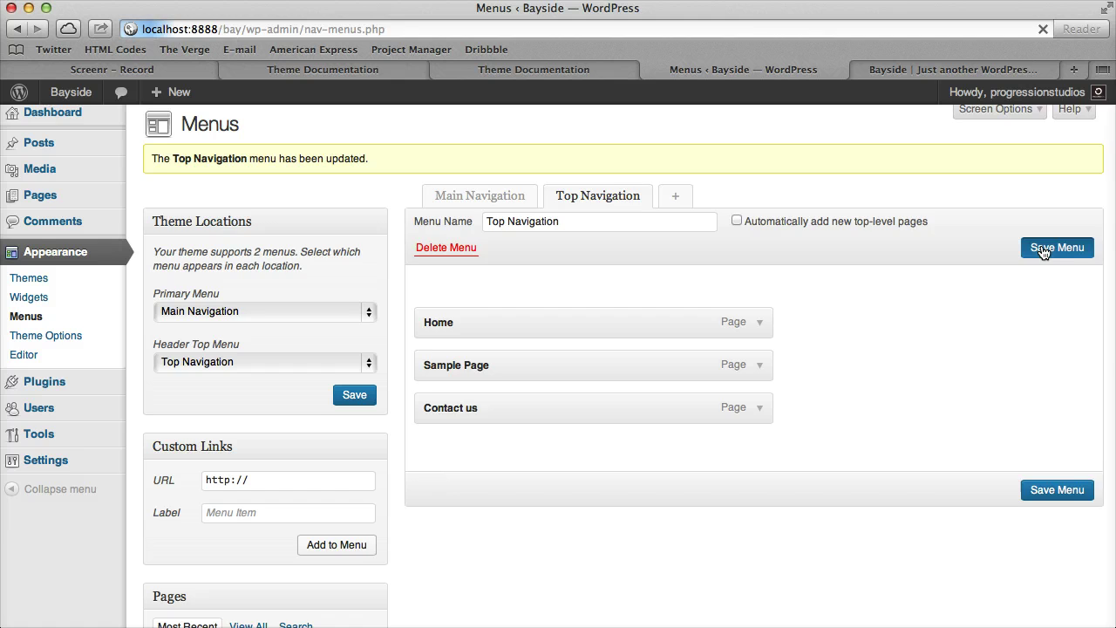
left_click(953, 70)
left_click(1042, 29)
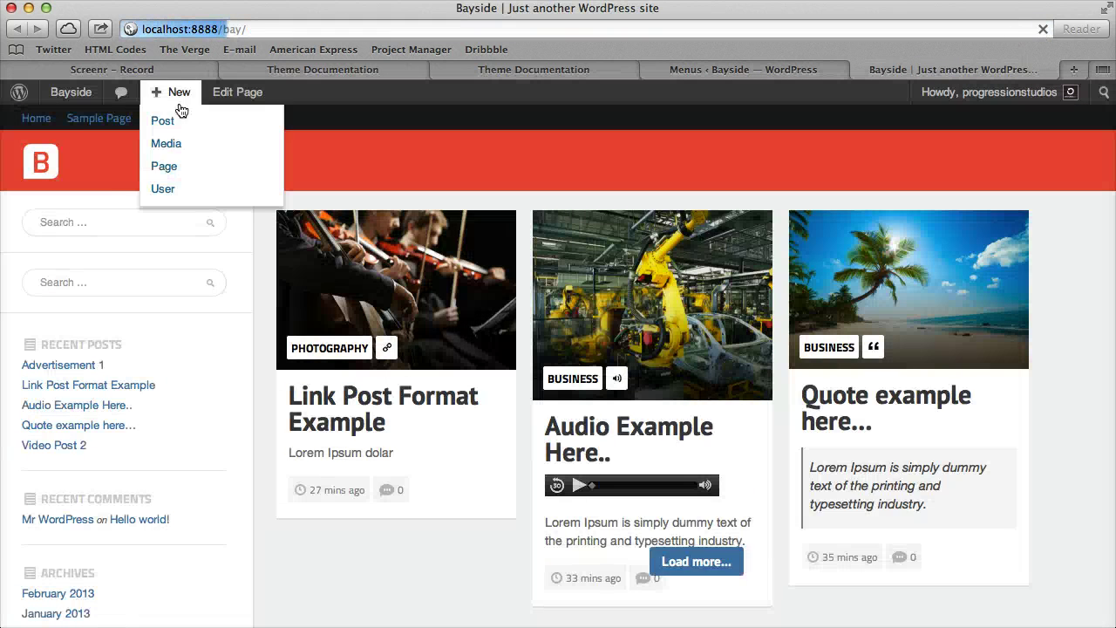
left_click(166, 119)
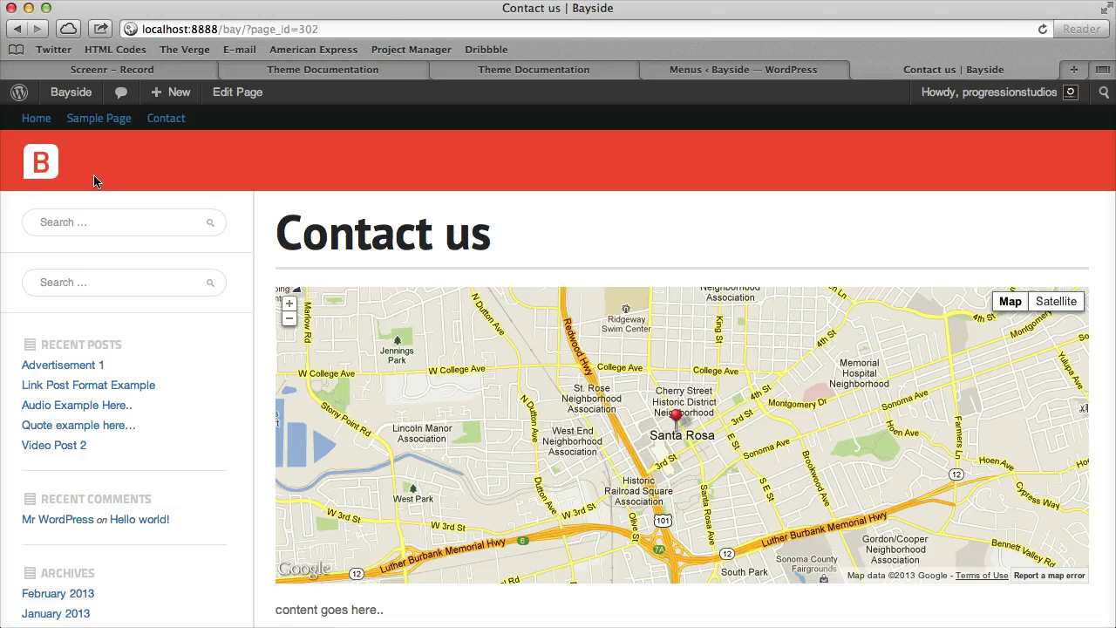
left_click(48, 168)
Remove the Contact item from Top Navigation and save the menu.
left_click(743, 70)
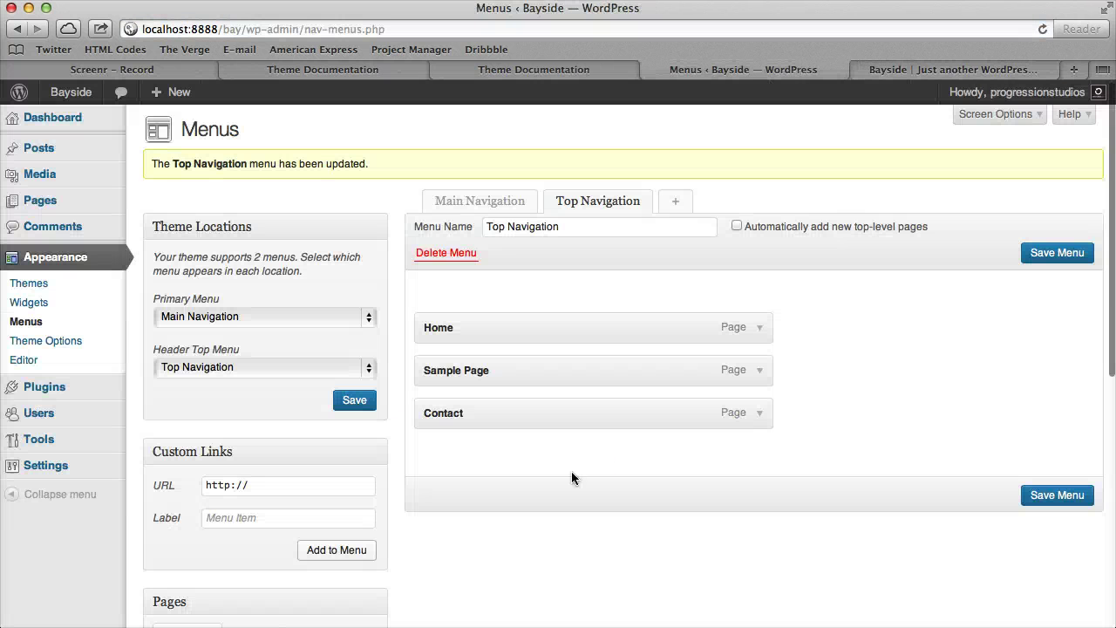
left_click(764, 413)
scroll(448, 522, "down", 1)
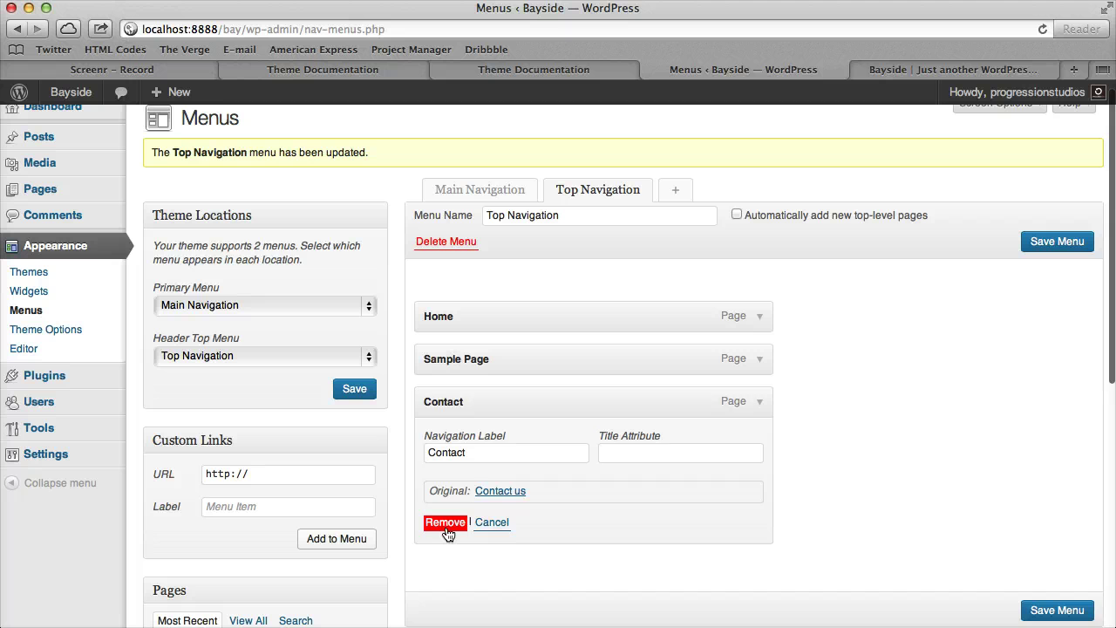
left_click(445, 523)
left_click(1049, 251)
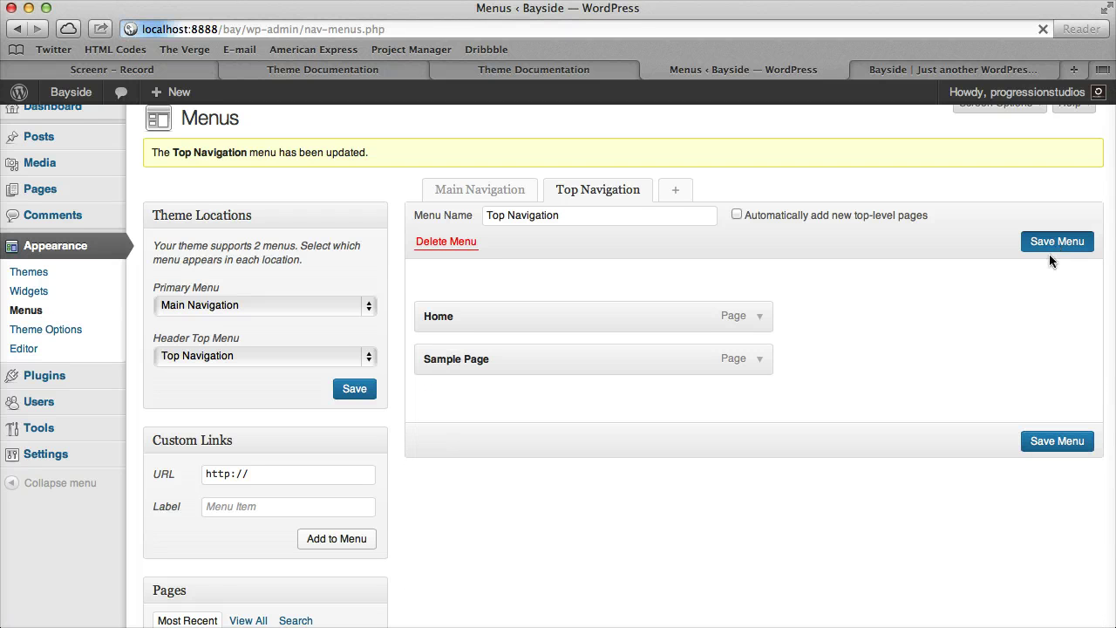
left_click(752, 375)
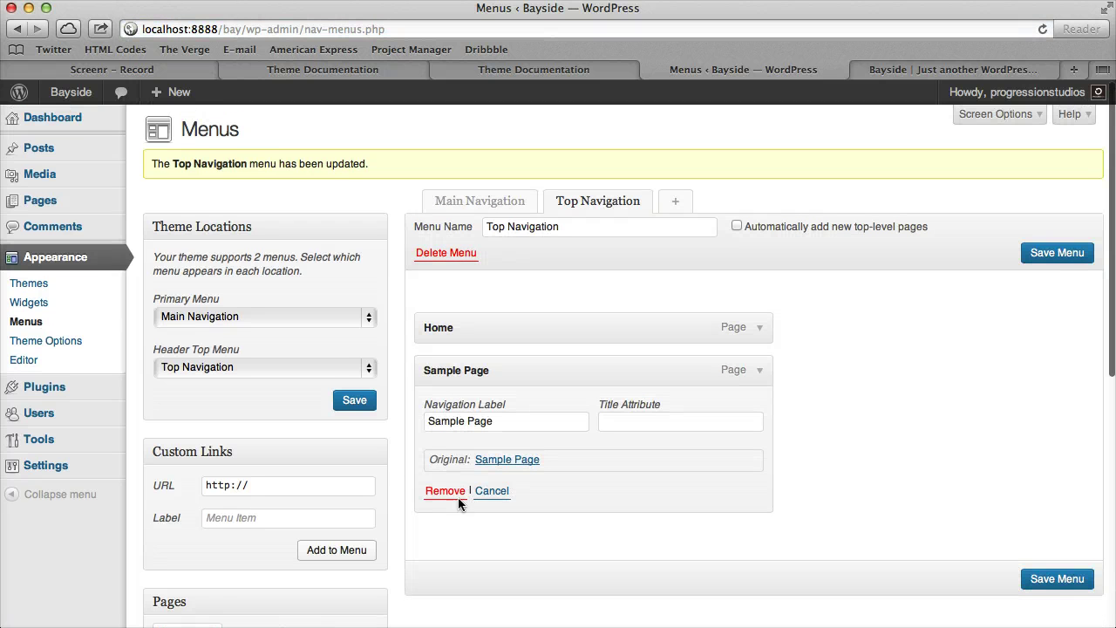
left_click(761, 375)
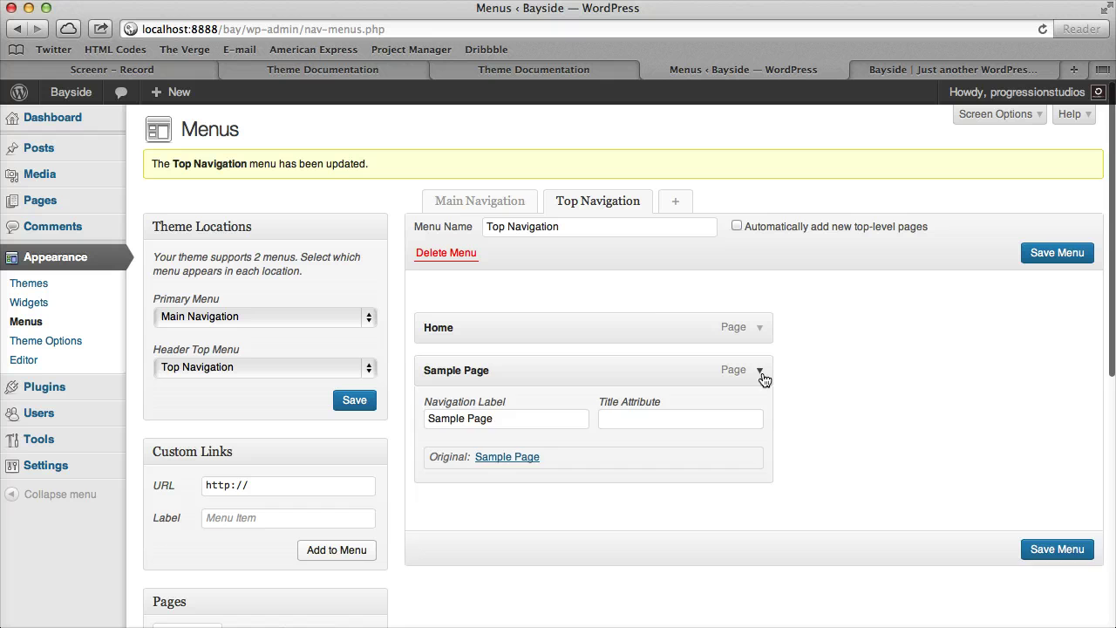
Add Blog Template Example, Contact us, Full Width Example, Sample Page and Theme Short Codes to Main Navigation and save.
left_click(478, 203)
scroll(510, 427, "down", 10)
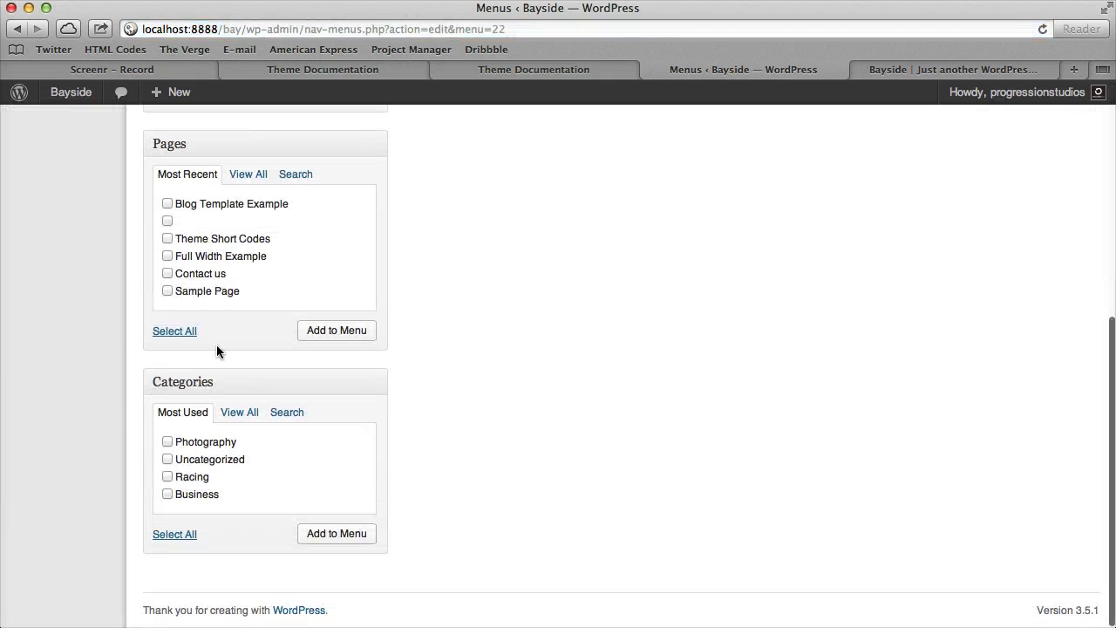
left_click(248, 174)
left_click(222, 242)
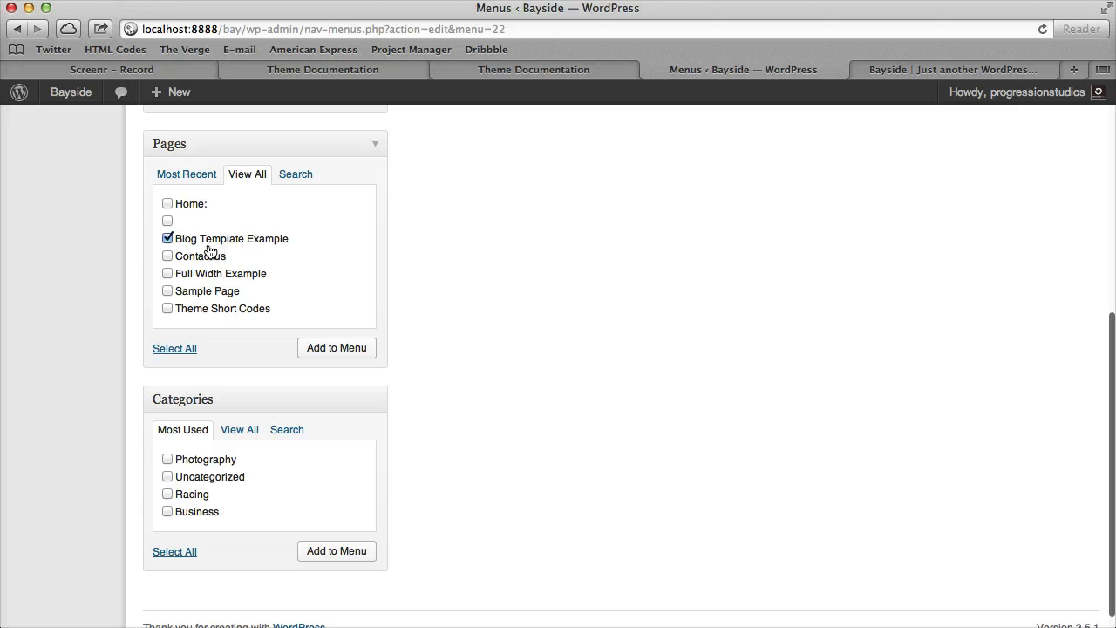
double_click(209, 241)
left_click(201, 257)
left_click(199, 274)
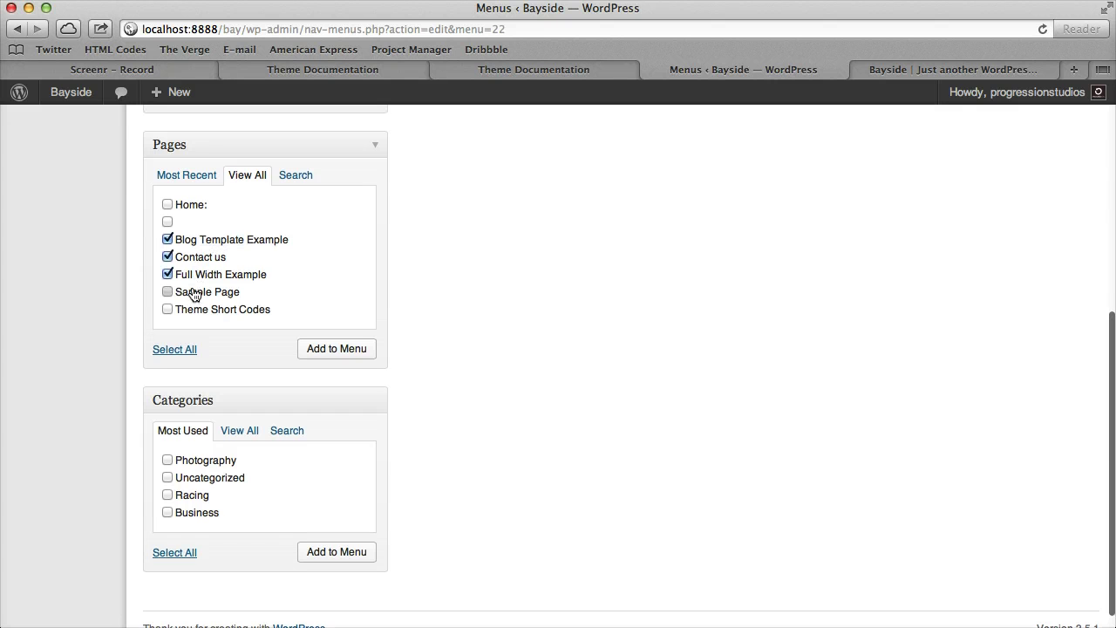
left_click(197, 291)
left_click(197, 309)
left_click(344, 350)
scroll(378, 358, "up", 10)
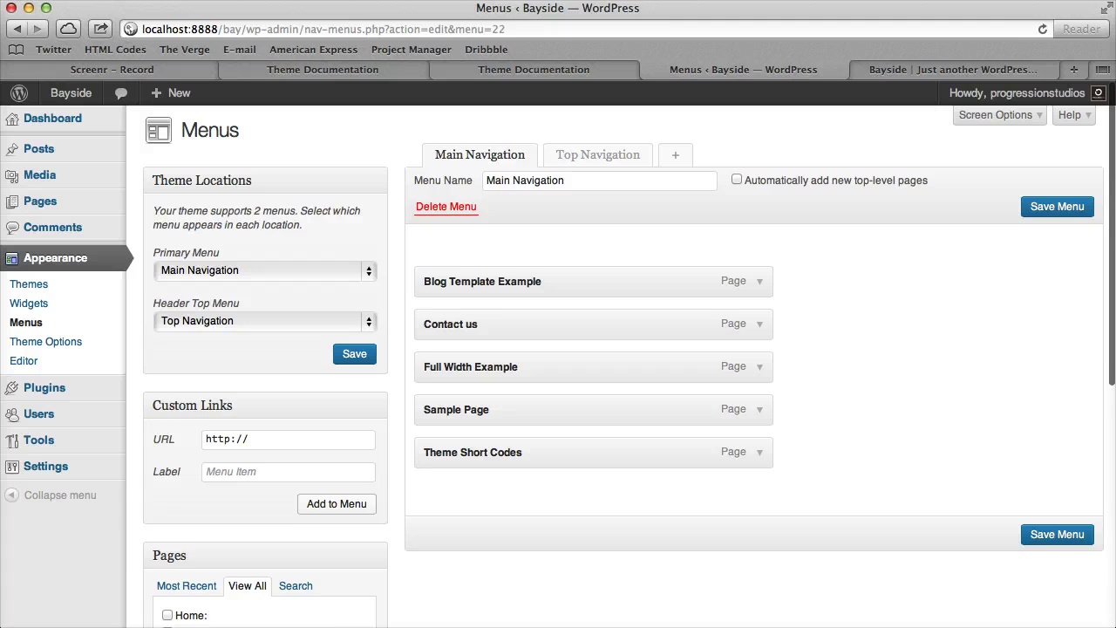
left_click(1057, 205)
Remove Full Width Example and Theme Short Codes from Main Navigation and save.
left_click(920, 71)
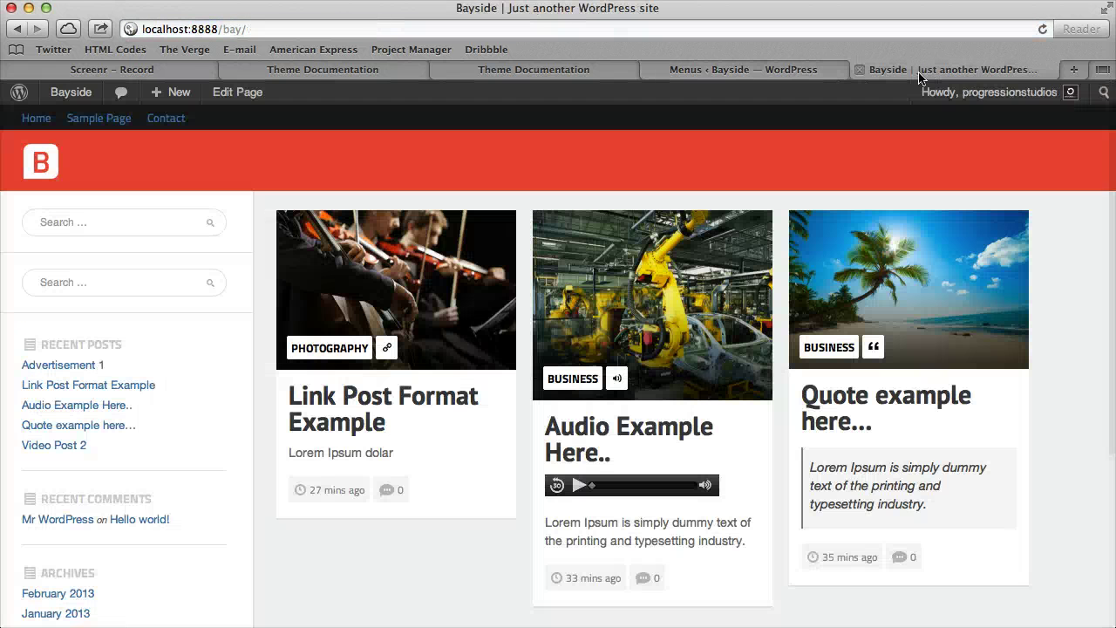
left_click(1042, 29)
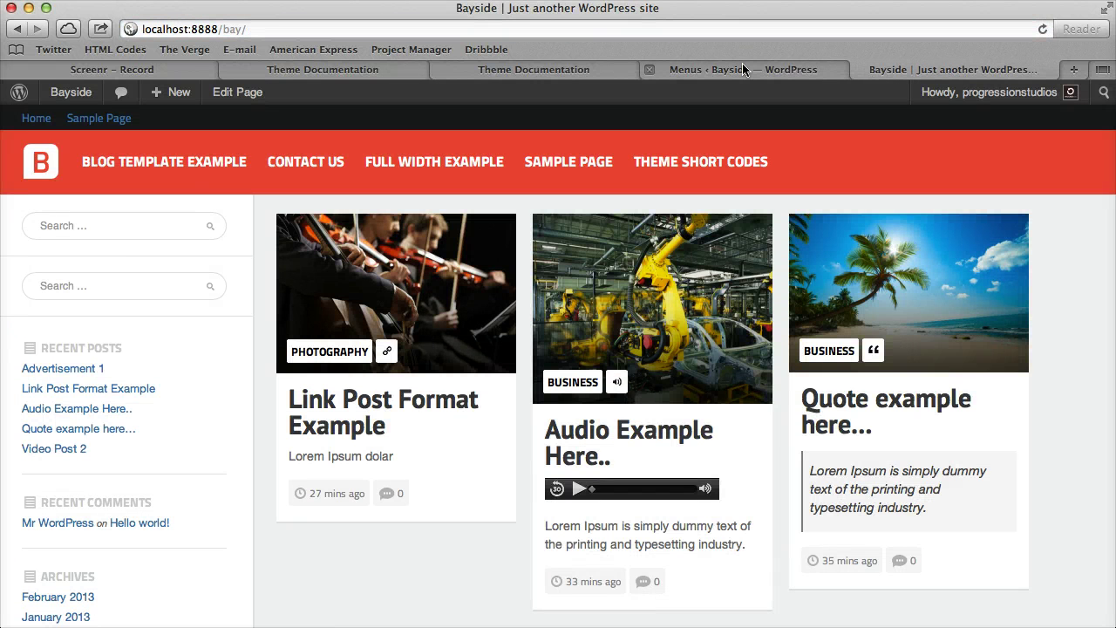
left_click(746, 71)
left_click_drag(518, 407, 538, 451)
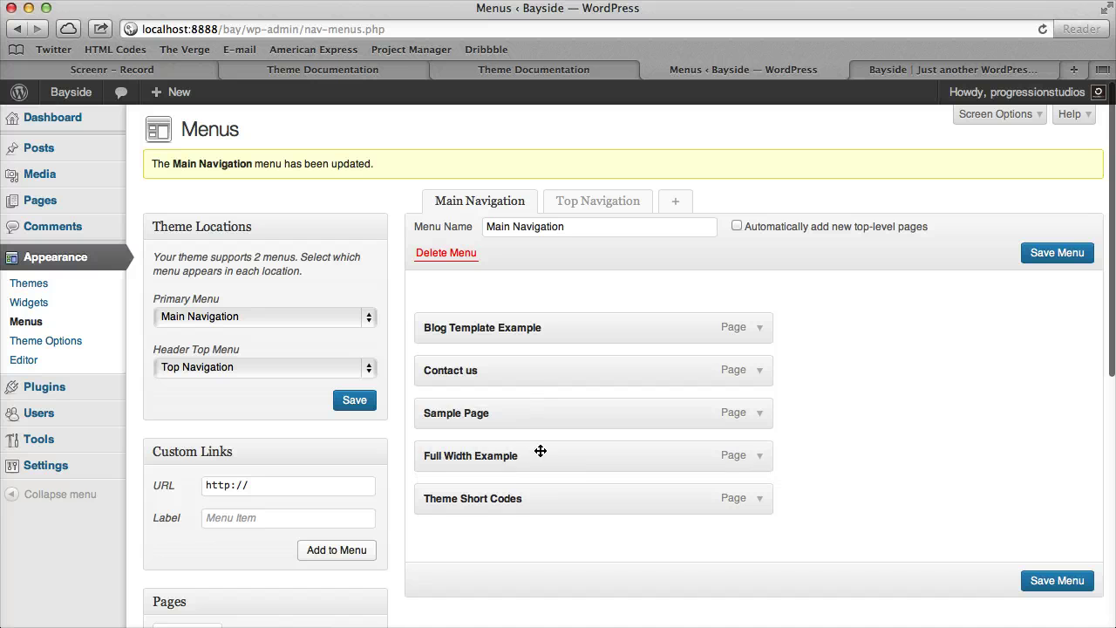
left_click(757, 456)
left_click(446, 577)
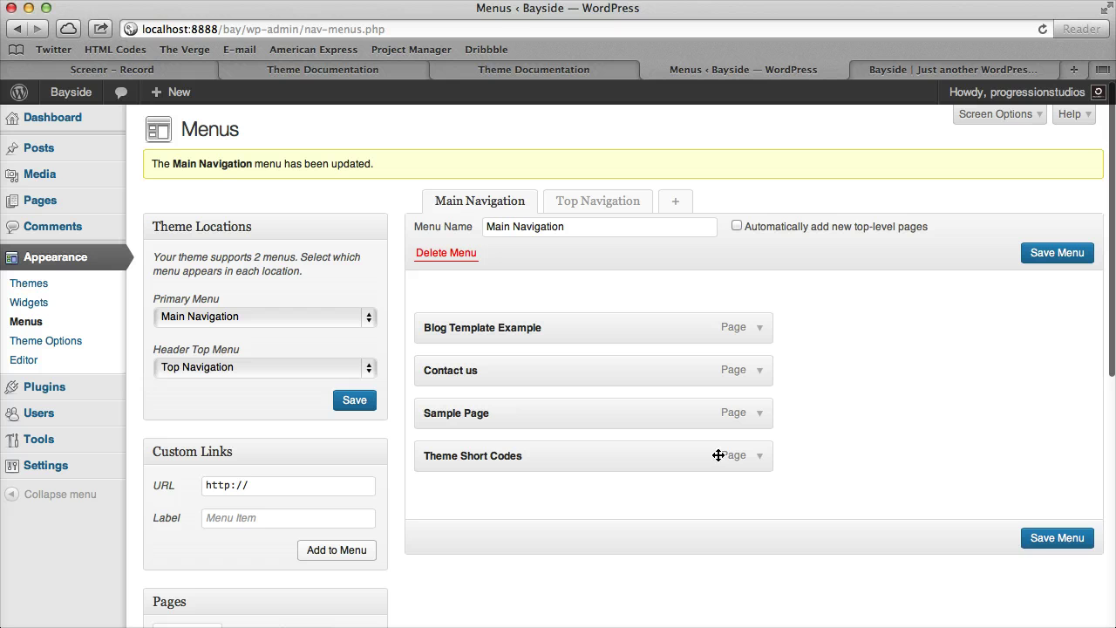
left_click(757, 456)
left_click(443, 578)
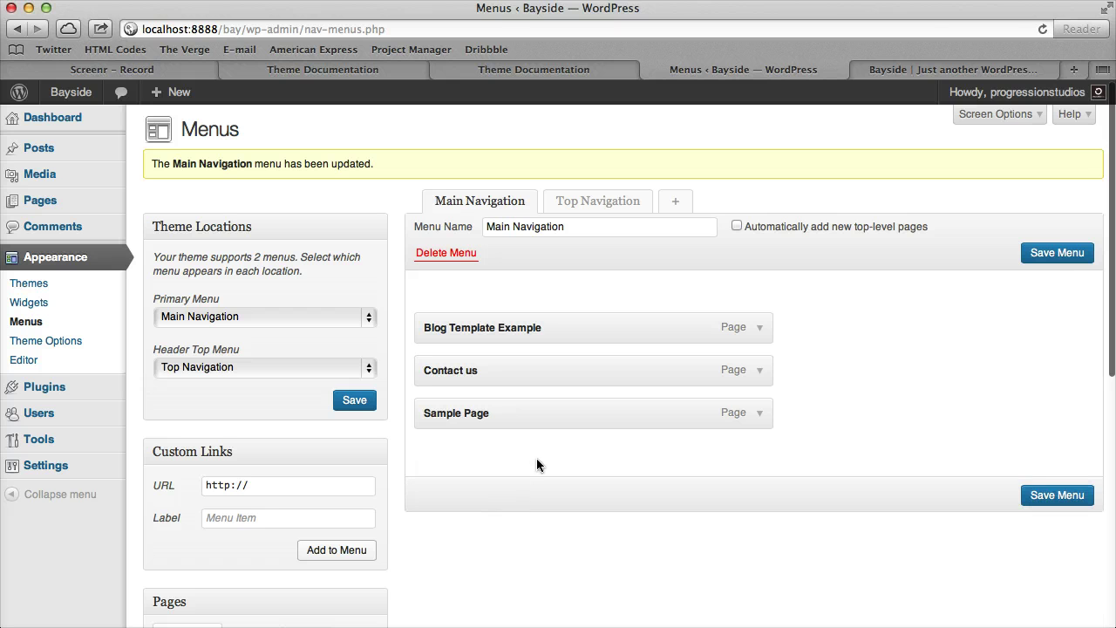
left_click(1046, 255)
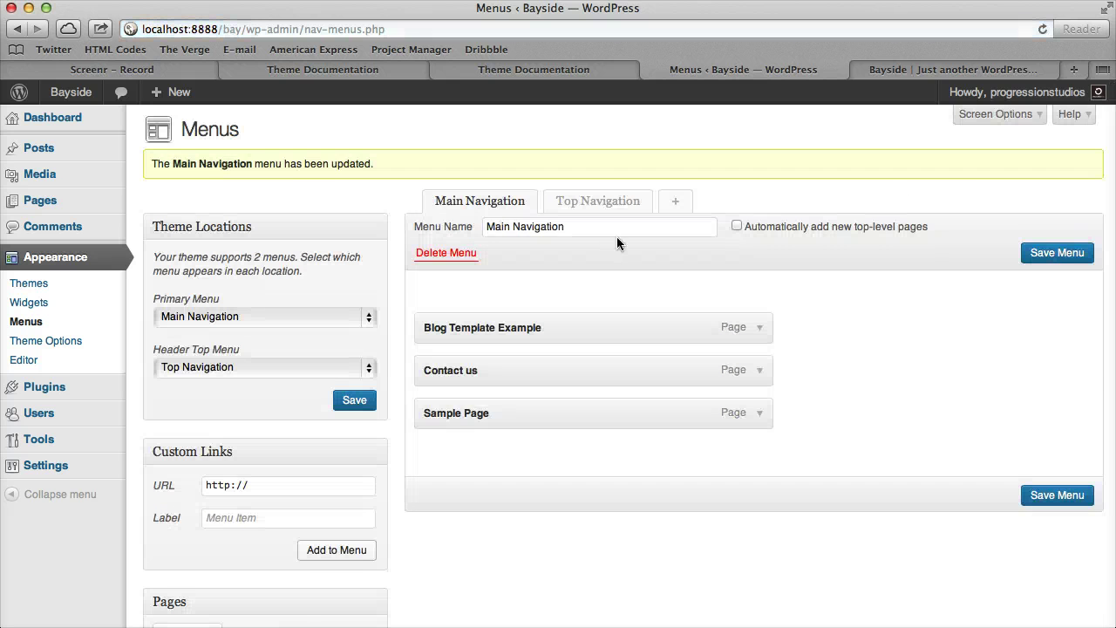
Add the Business, Photography and Racing categories to Main Navigation and save.
scroll(617, 236, "down", 5)
scroll(262, 405, "down", 1)
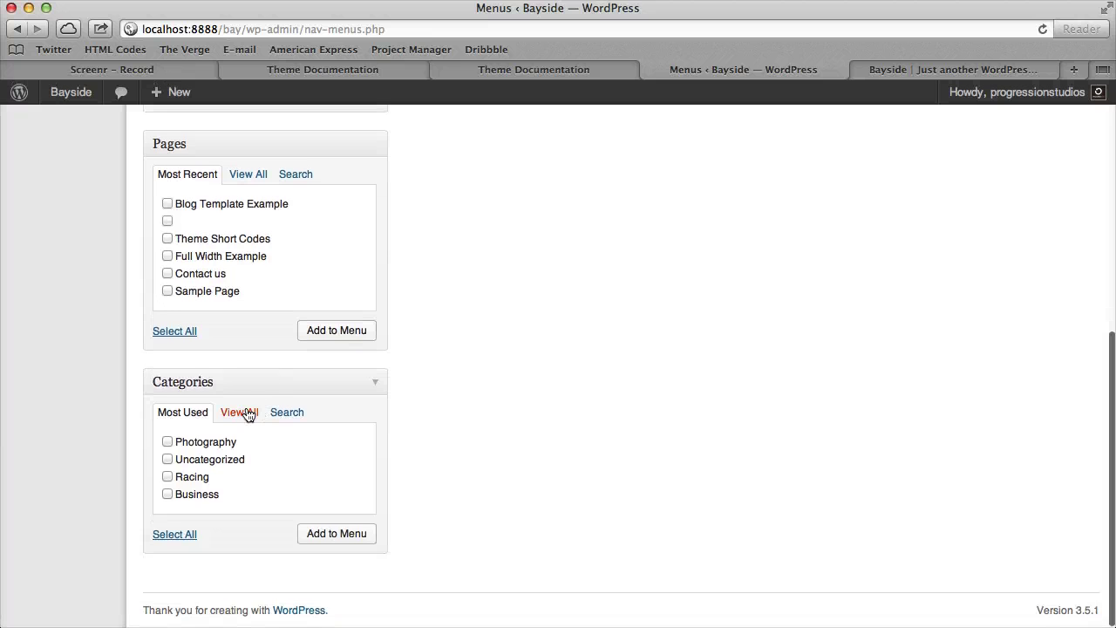
left_click(248, 415)
left_click(201, 442)
left_click(206, 458)
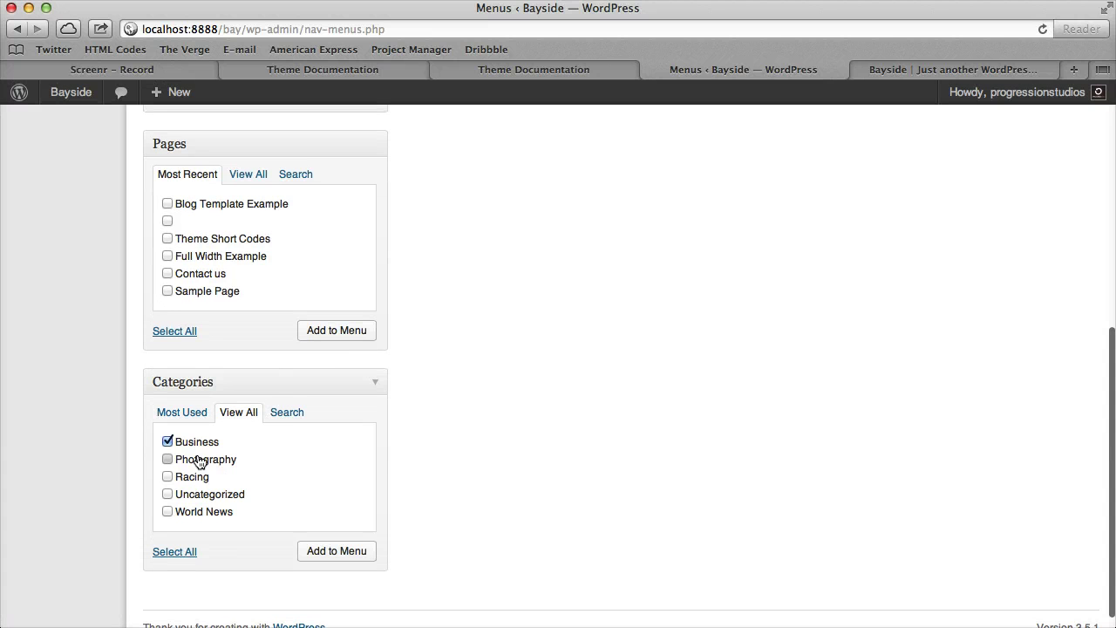
left_click(194, 476)
left_click(337, 551)
scroll(1050, 311, "up", 10)
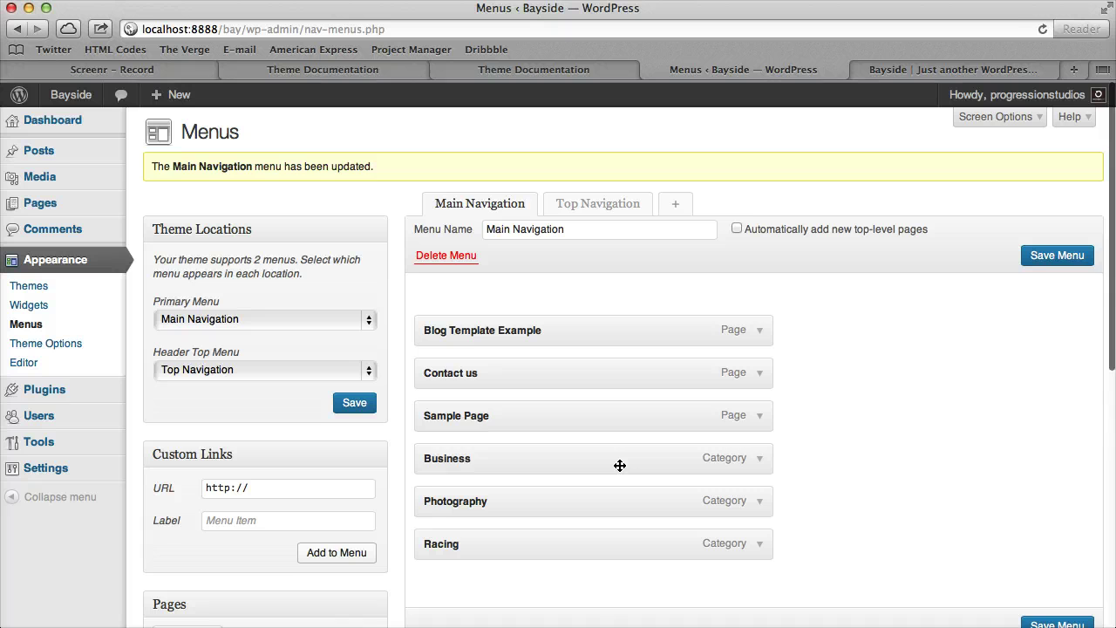
left_click(1057, 252)
Reload the live site and visit the Business and Photography category pages.
left_click(953, 69)
left_click(1042, 29)
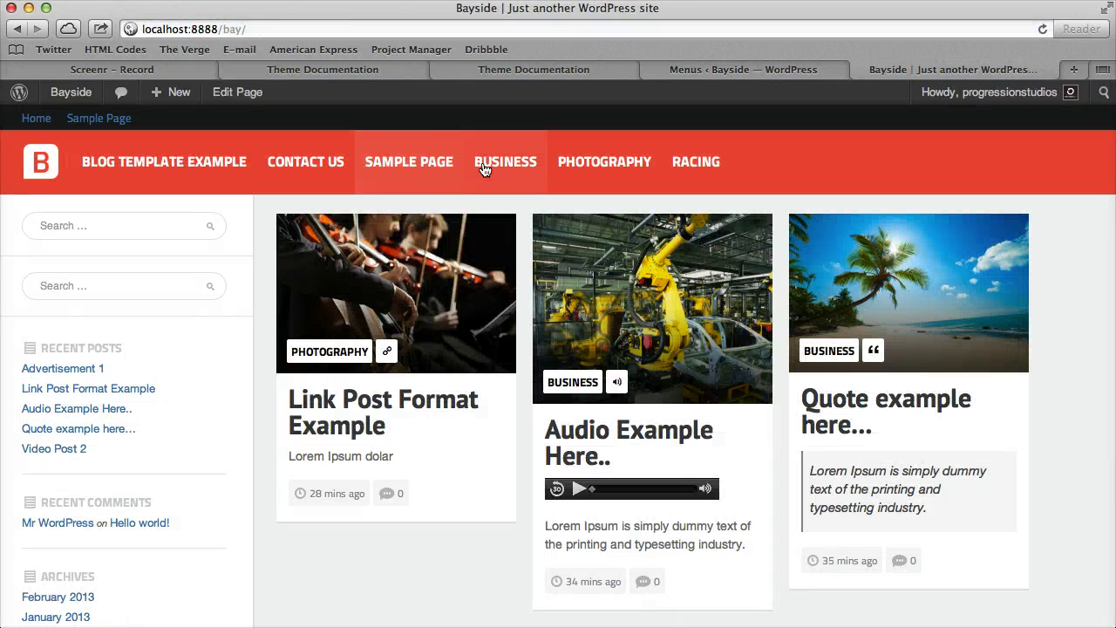
left_click(488, 164)
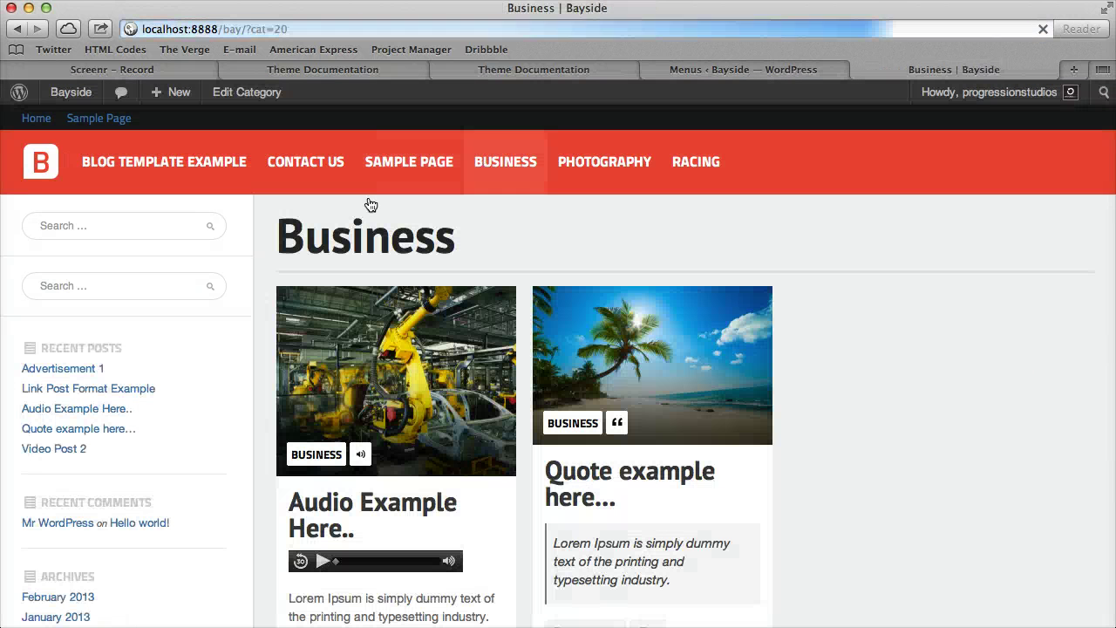
left_click(626, 160)
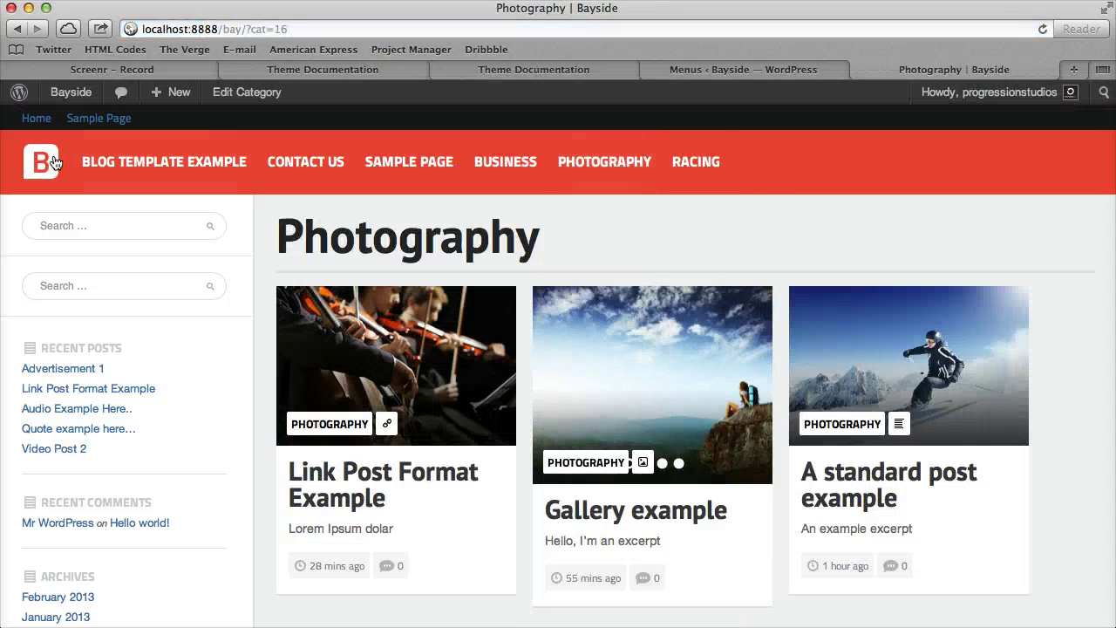
left_click(43, 162)
left_click(767, 70)
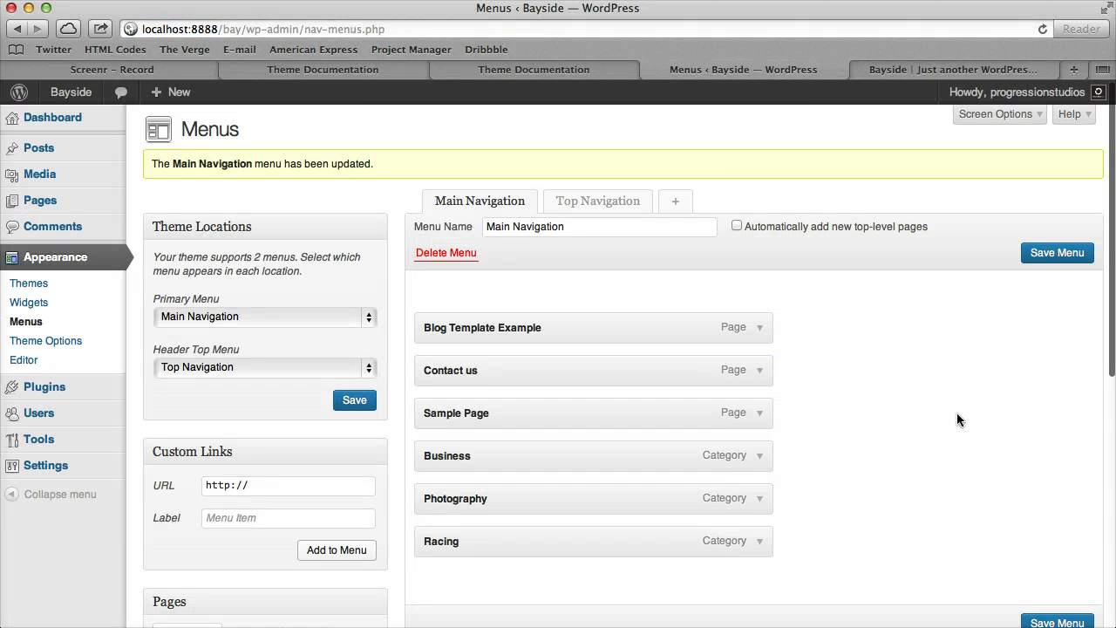
Nest Photography and Racing under Business, save, and check the dropdown on the site.
scroll(957, 413, "down", 5)
scroll(928, 413, "up", 3)
left_click_drag(500, 421, 438, 423)
left_click_drag(440, 383, 483, 382)
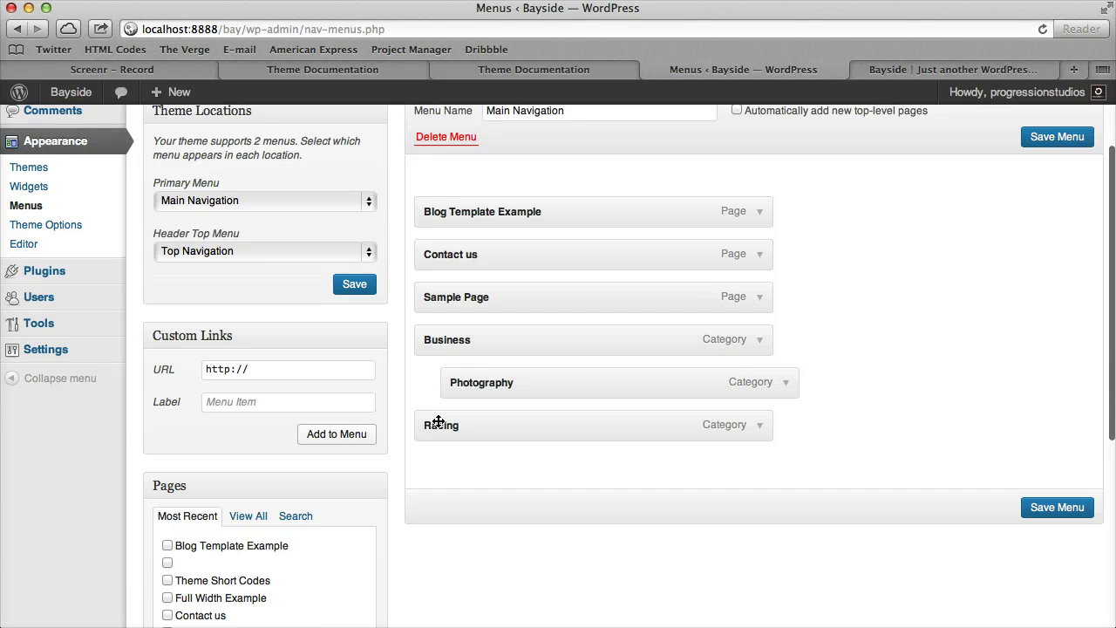
left_click_drag(439, 422, 465, 422)
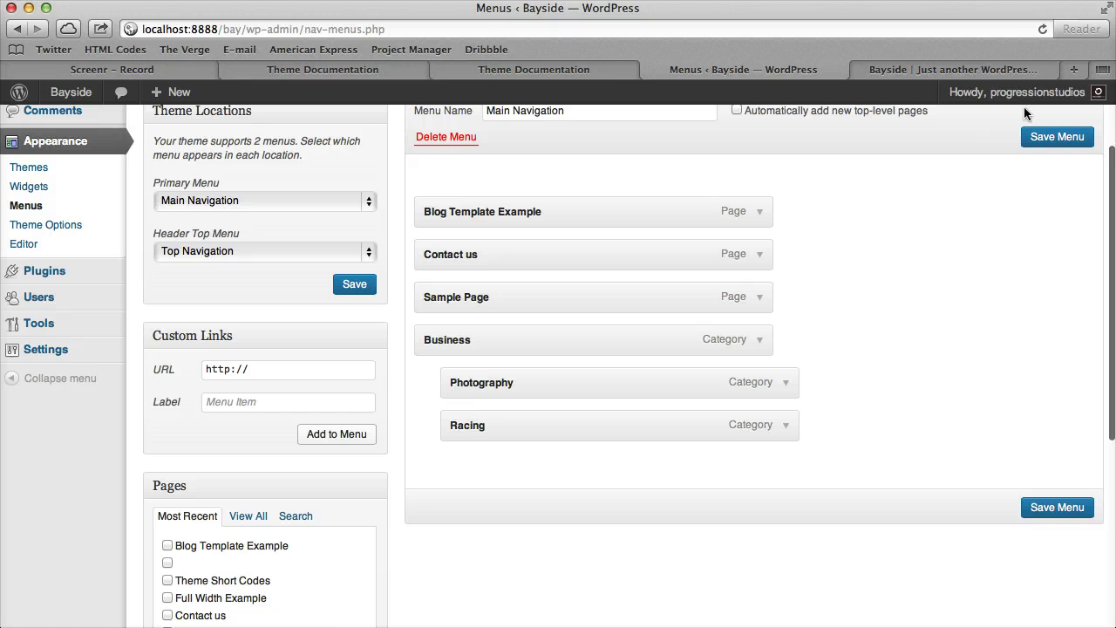
left_click(1057, 137)
left_click(953, 69)
left_click(1043, 29)
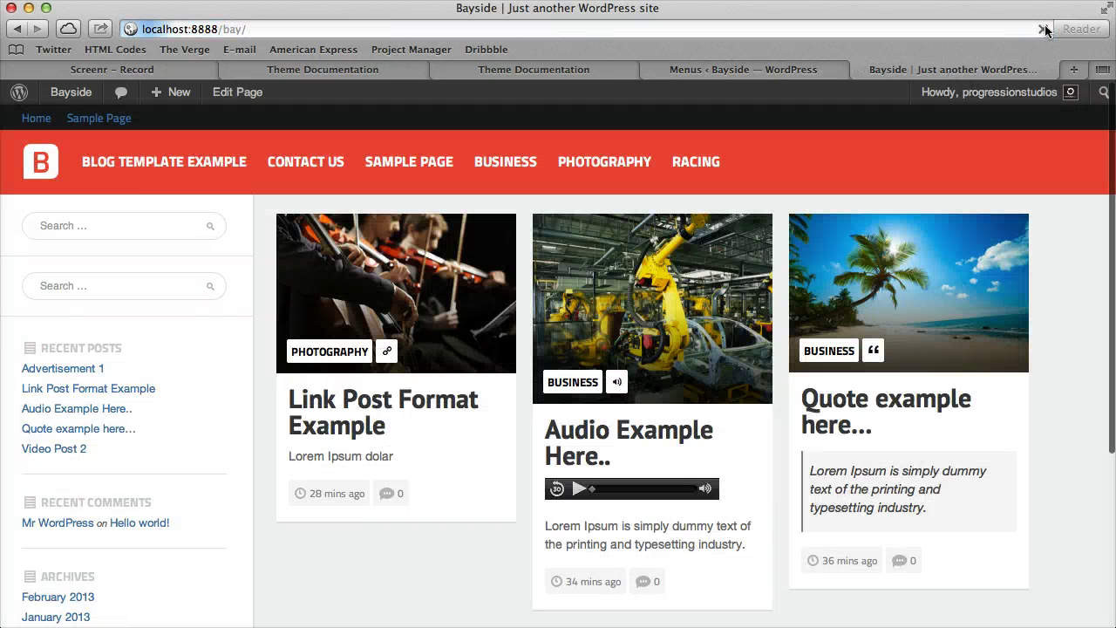
mouse_move(548, 173)
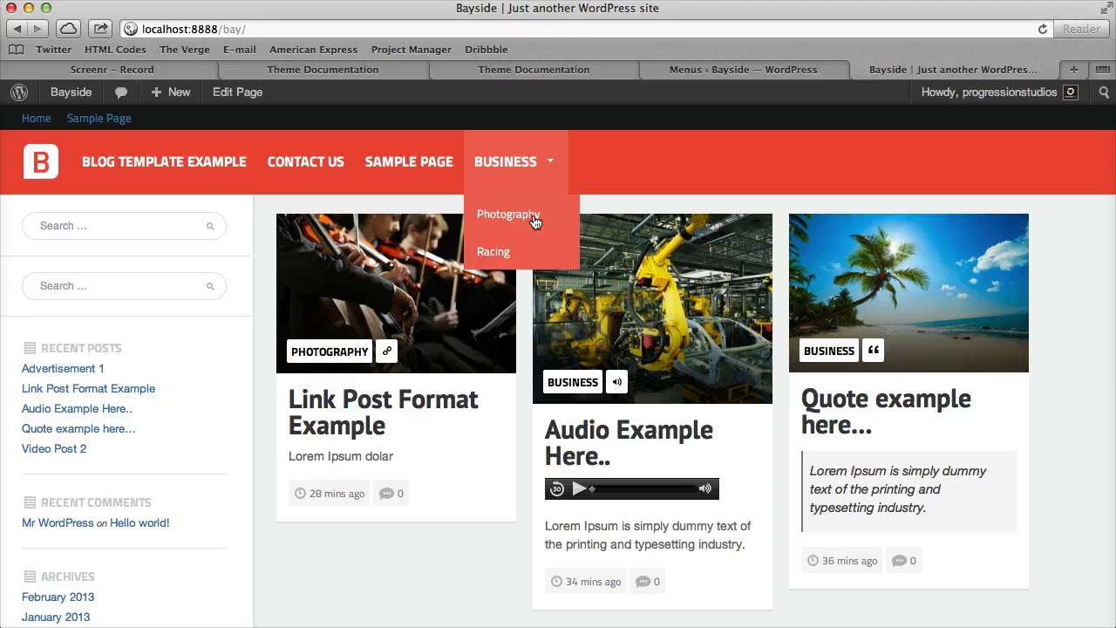
Nest Racing one level deeper under Photography, save, and check the site's menu.
left_click(767, 62)
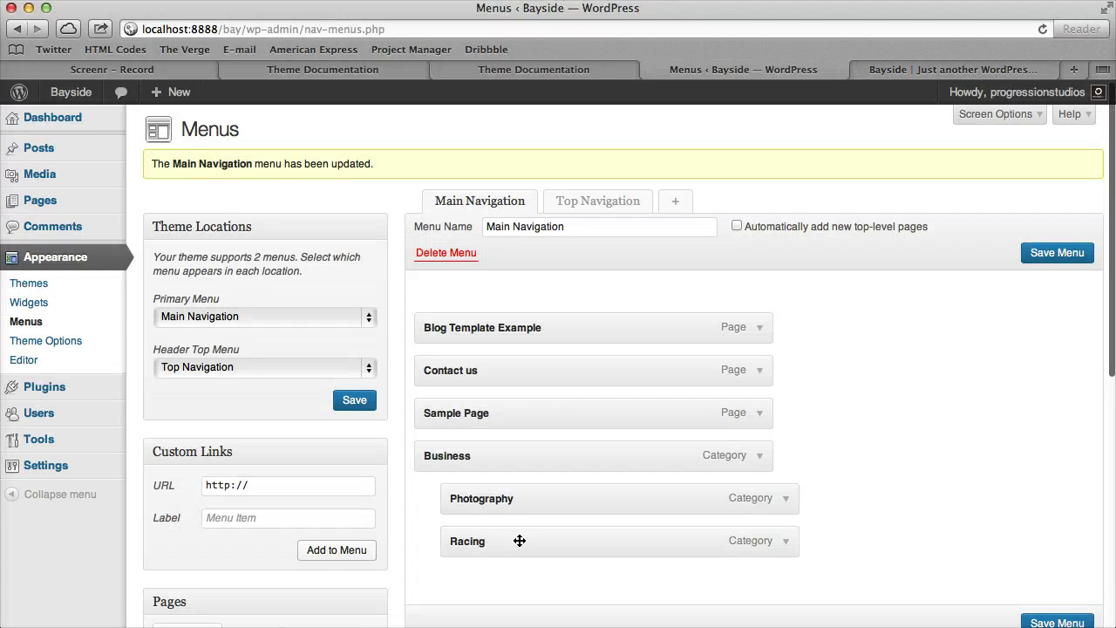
left_click_drag(518, 538, 608, 541)
left_click(1056, 252)
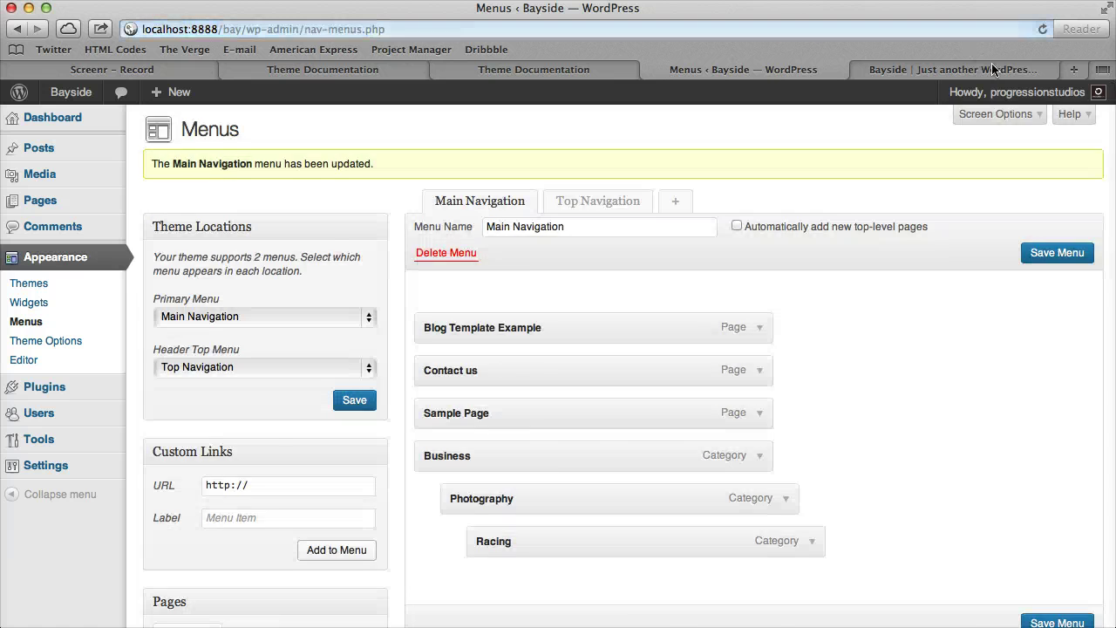
left_click(953, 69)
key("super+r")
mouse_move(527, 164)
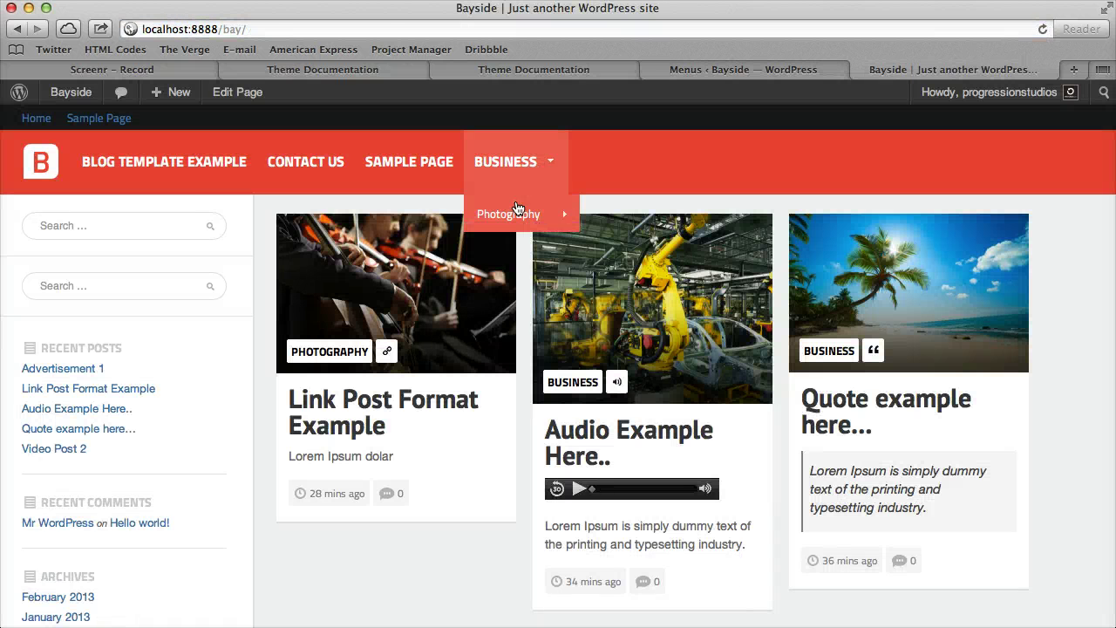
mouse_move(528, 215)
Return Photography and Racing to sit directly under Business and recheck the site.
left_click(650, 69)
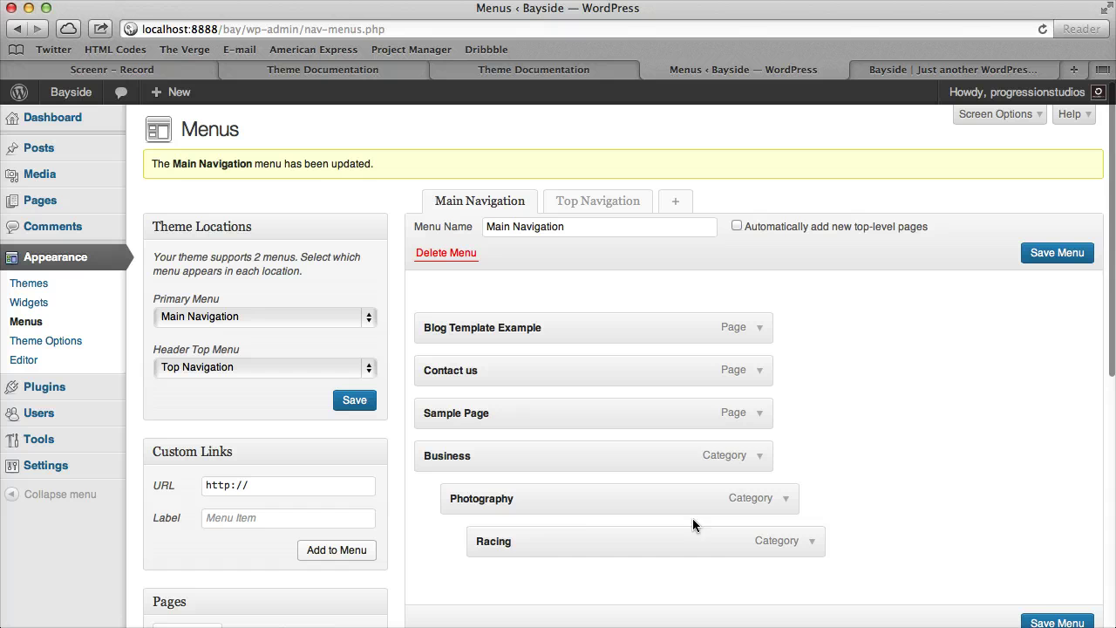
left_click_drag(575, 503, 523, 503)
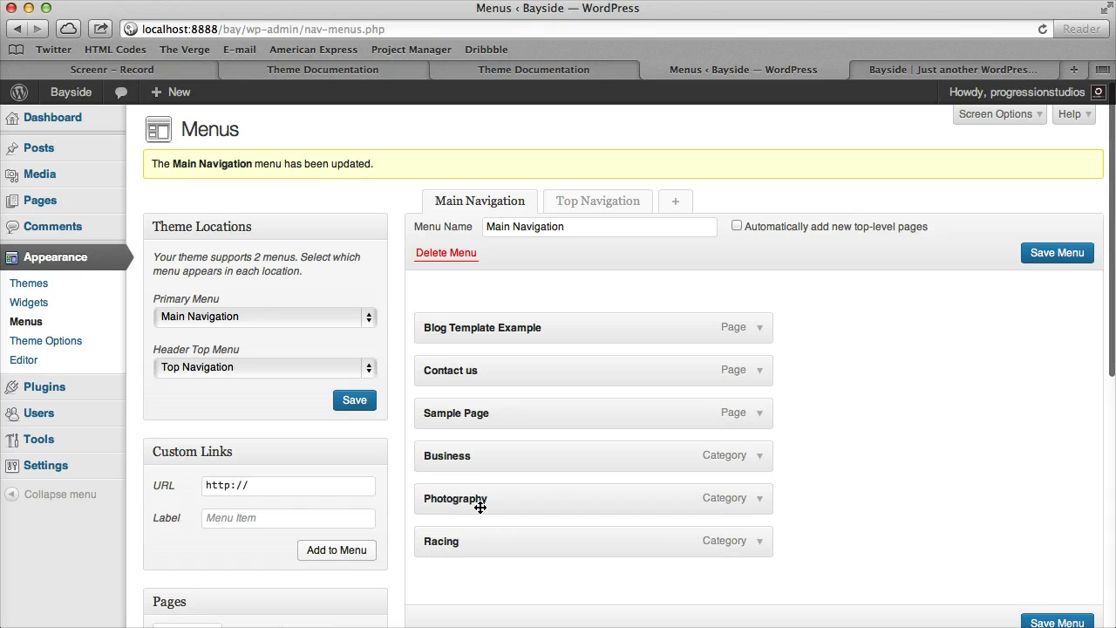
left_click_drag(443, 492, 462, 538)
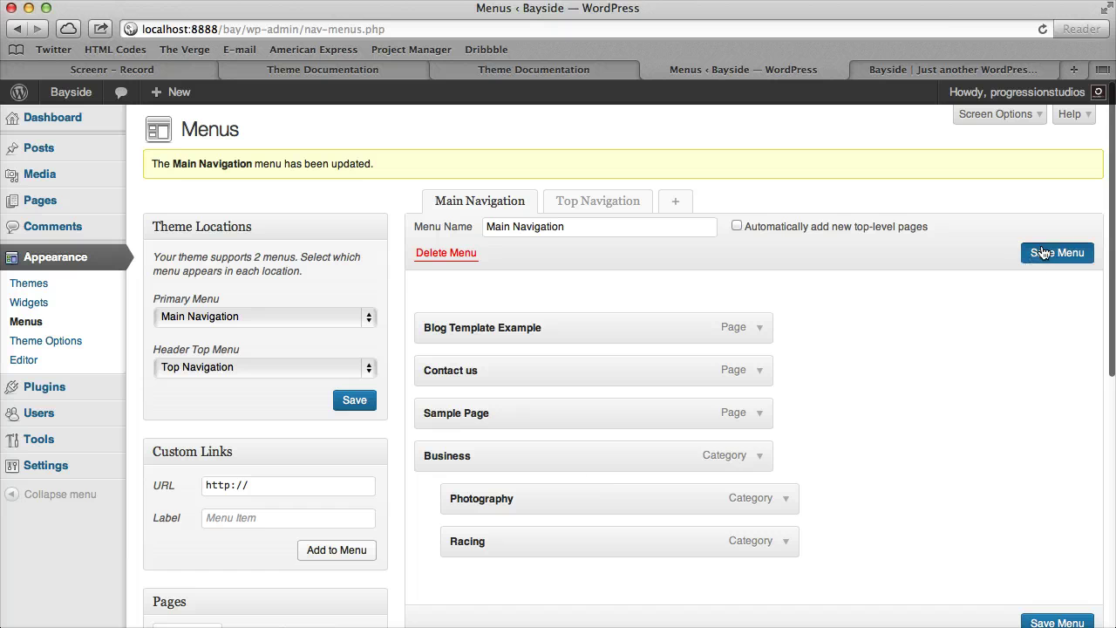
left_click(994, 70)
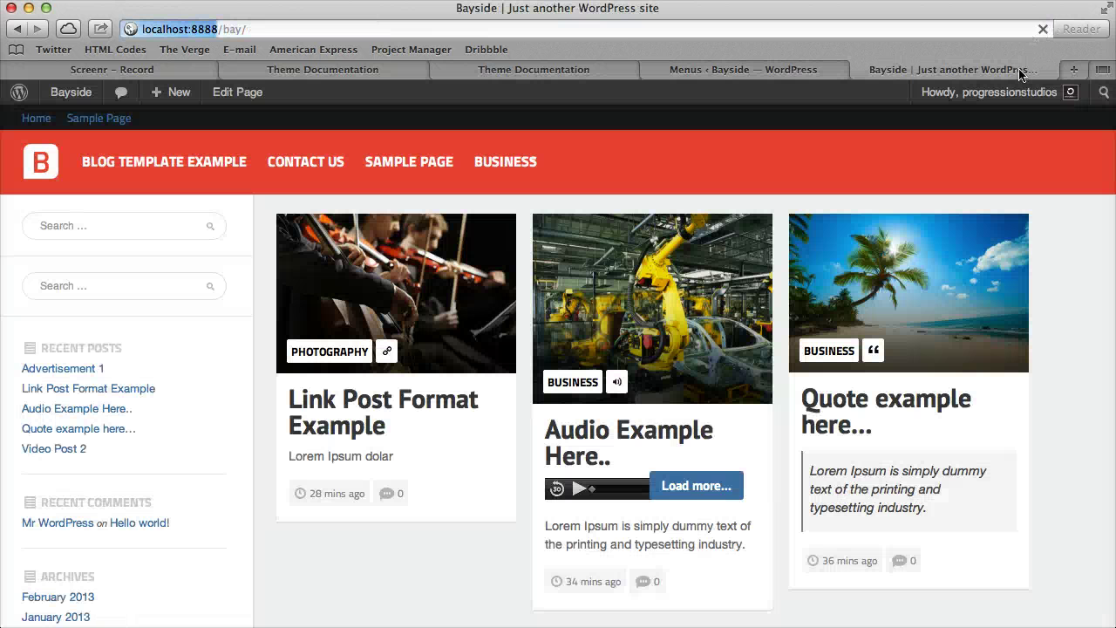
mouse_move(513, 166)
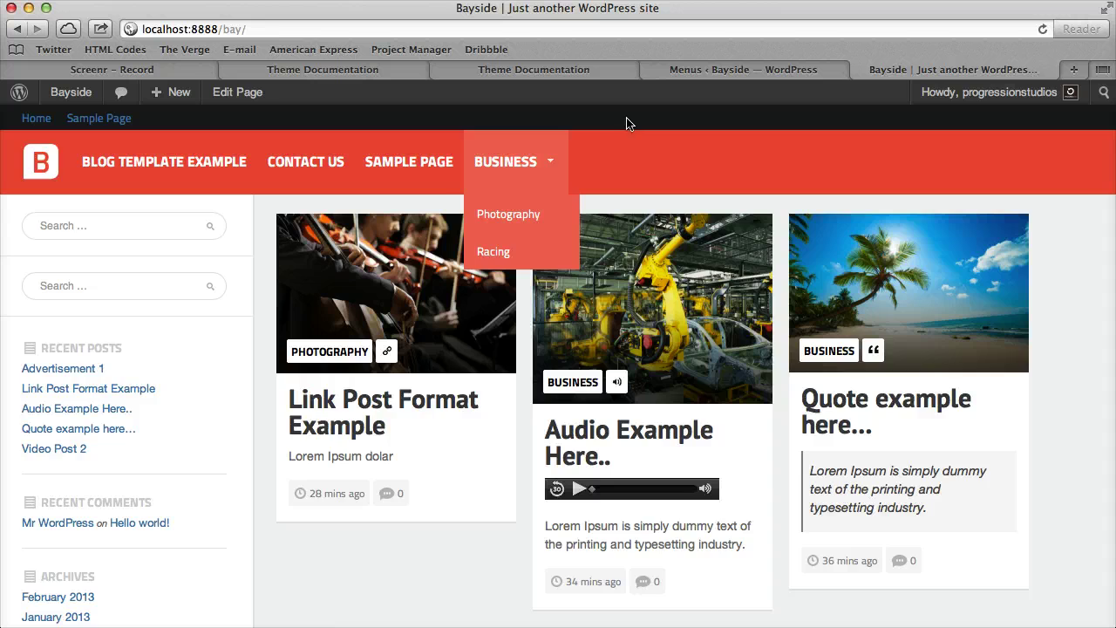
left_click(688, 70)
Turn on Format in the menu editor's Screen Options so post formats can be added to menus.
scroll(837, 431, "down", 5)
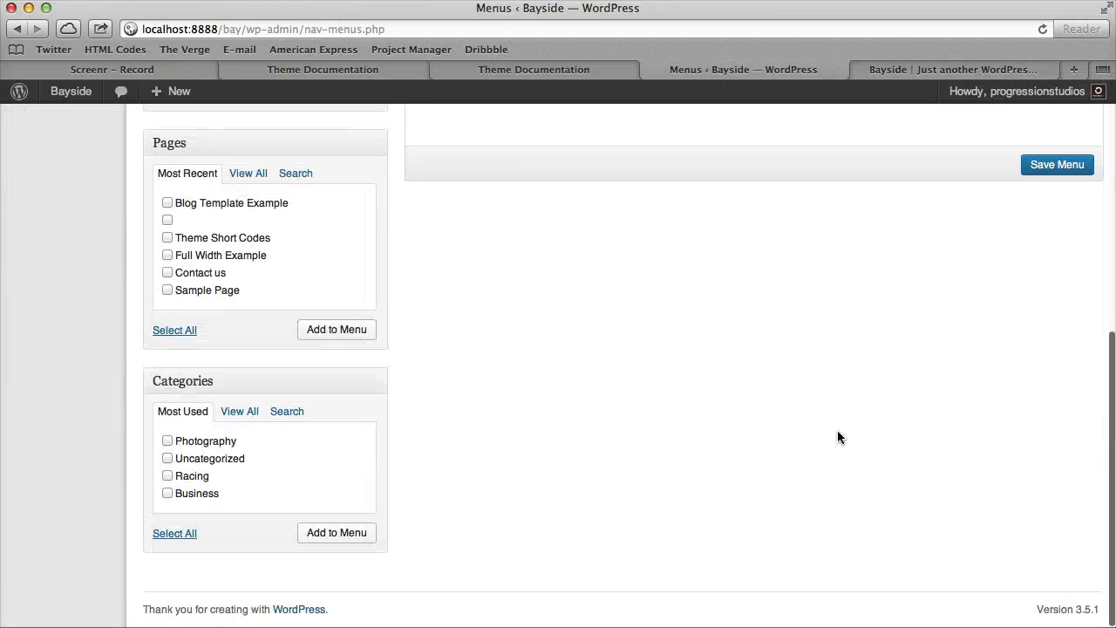
scroll(838, 430, "up", 5)
scroll(568, 294, "up", 1)
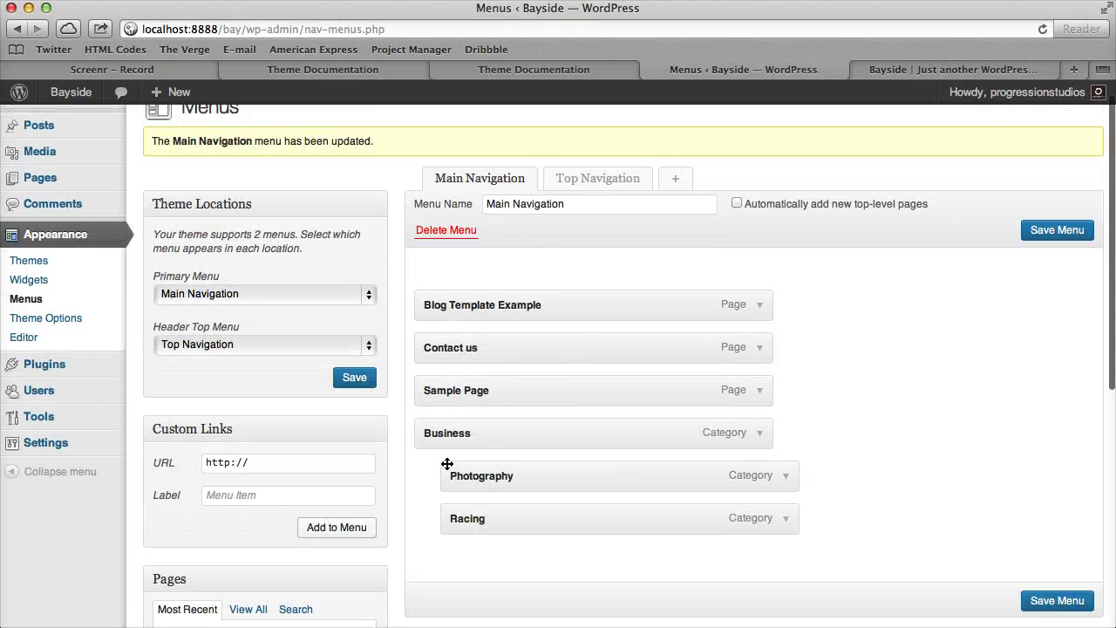
scroll(491, 456, "down", 5)
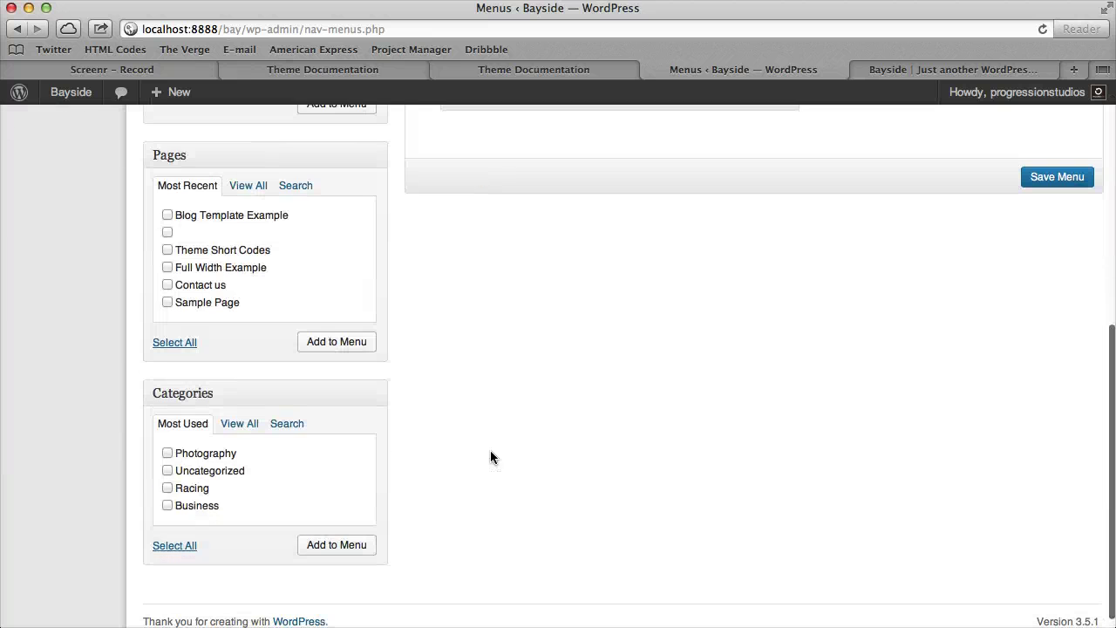
scroll(490, 453, "up", 5)
scroll(276, 473, "down", 5)
scroll(249, 454, "up", 3)
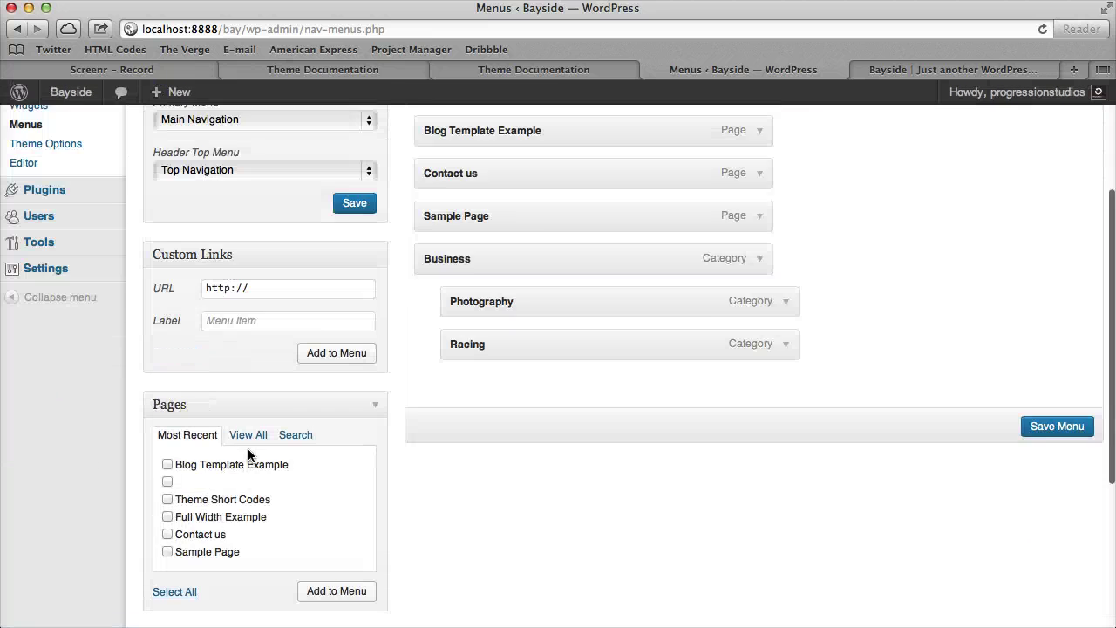
scroll(248, 454, "up", 3)
left_click(1003, 115)
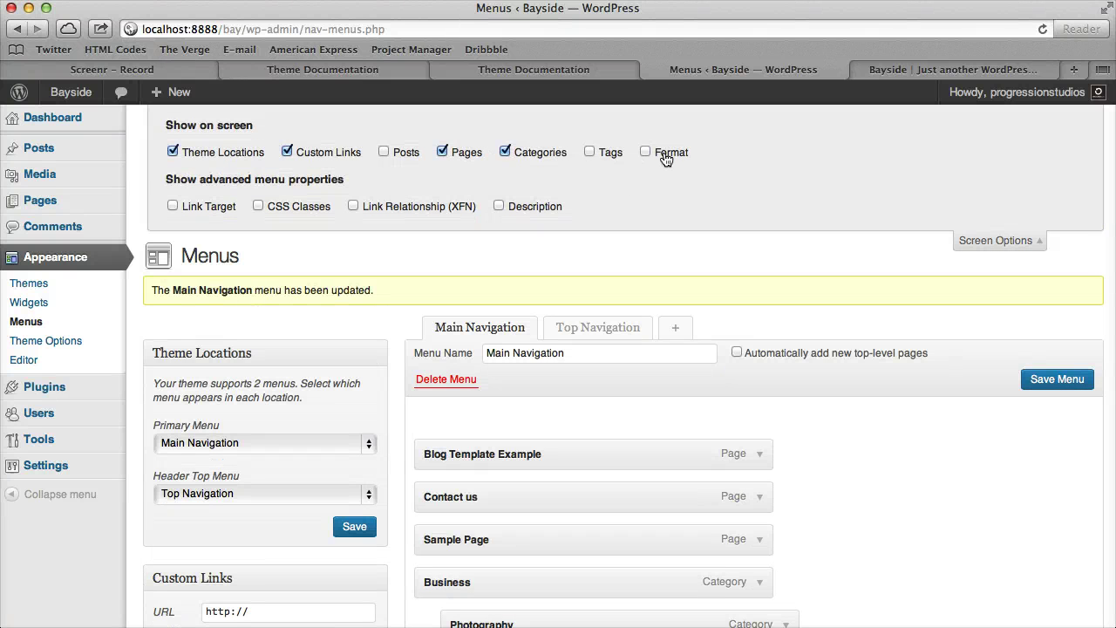
left_click(1008, 249)
Add the Video post format to the Main Navigation and save the menu.
scroll(842, 259, "down", 10)
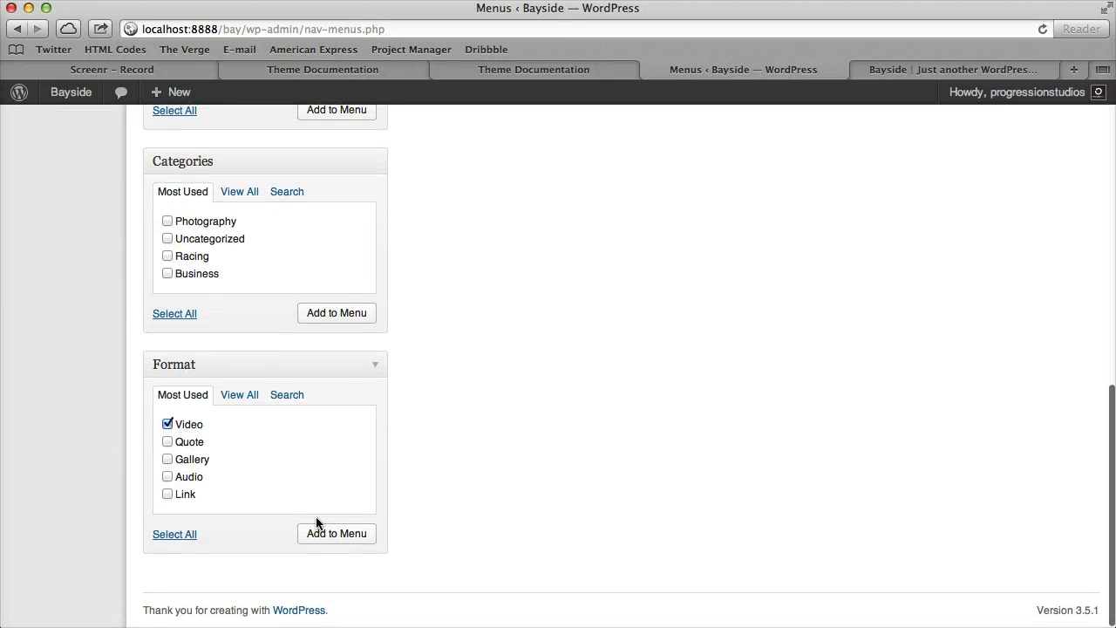
left_click(331, 536)
scroll(348, 530, "up", 10)
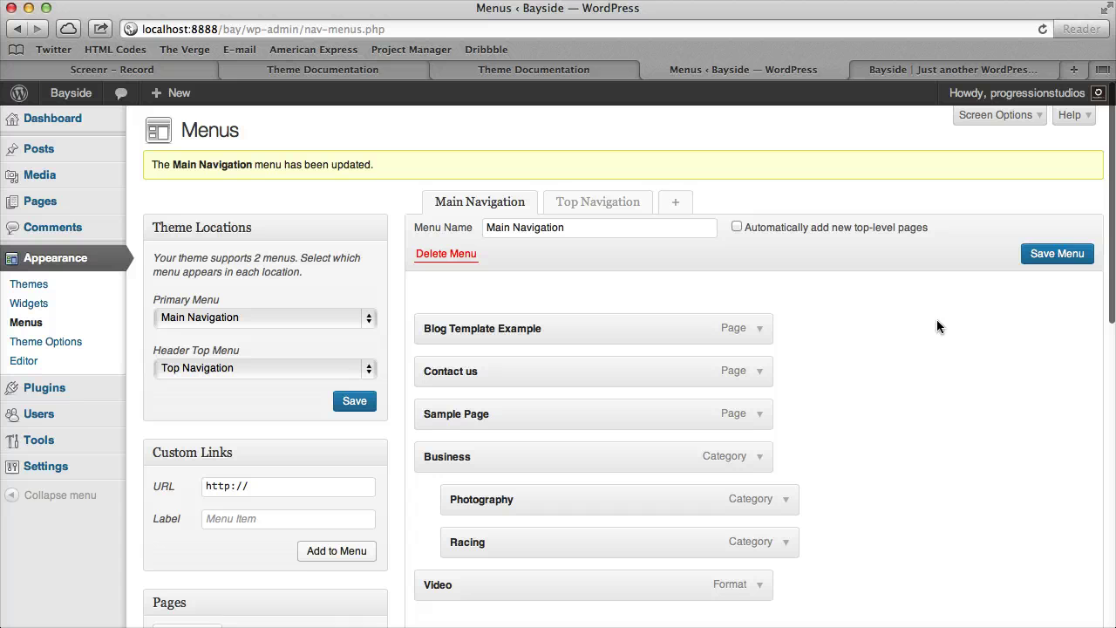
left_click(1051, 253)
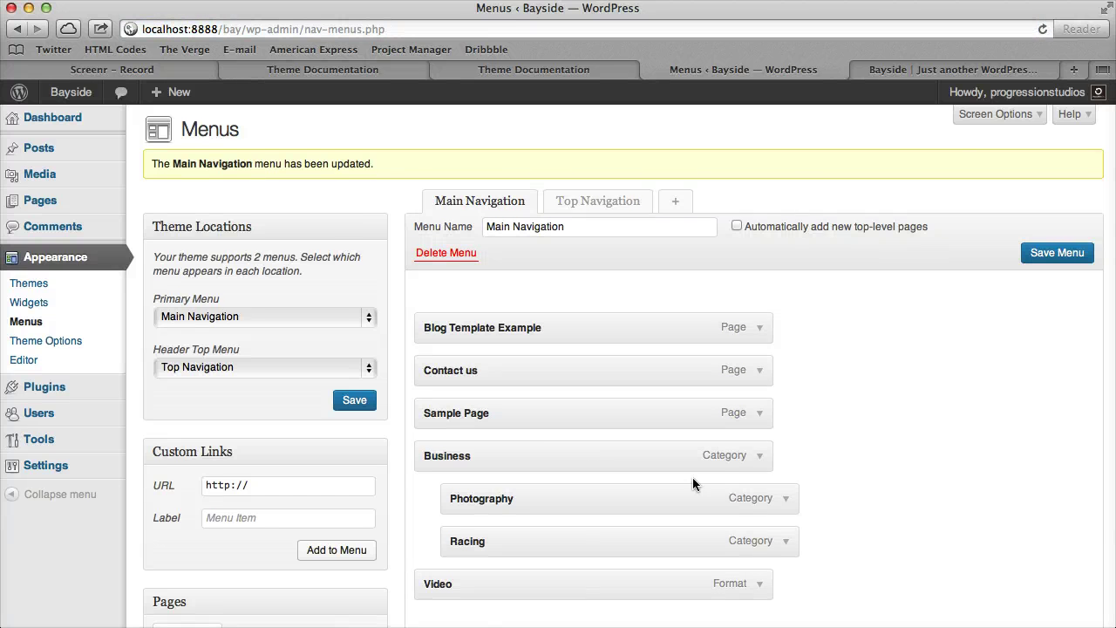
Reload the Bayside site and follow the new VIDEO link to the Video Archives page.
left_click(924, 69)
key("super+r")
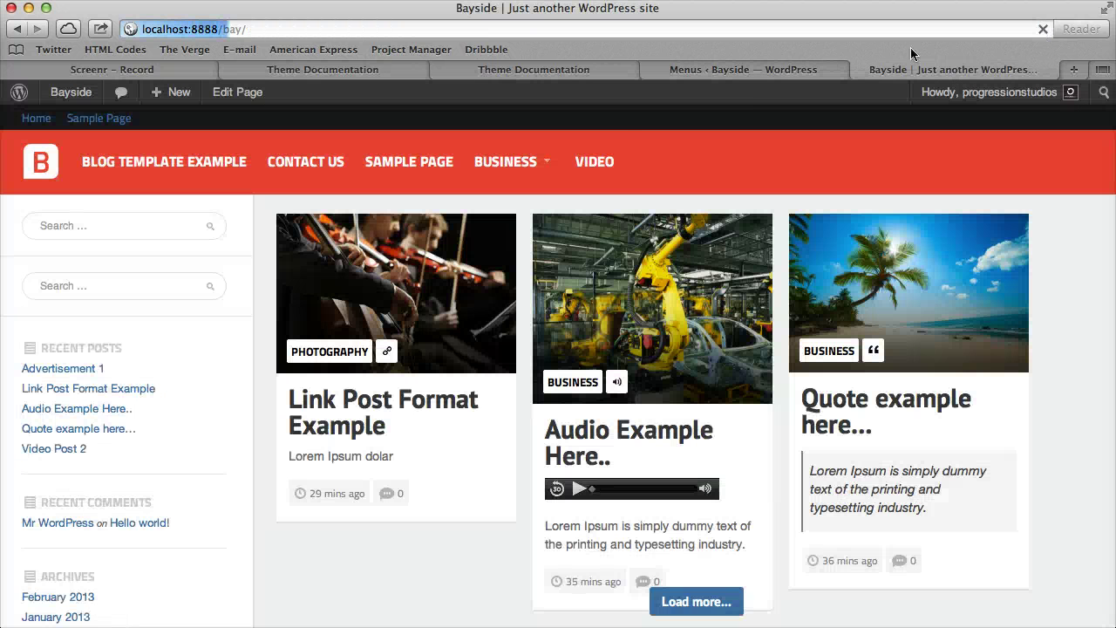
left_click(606, 162)
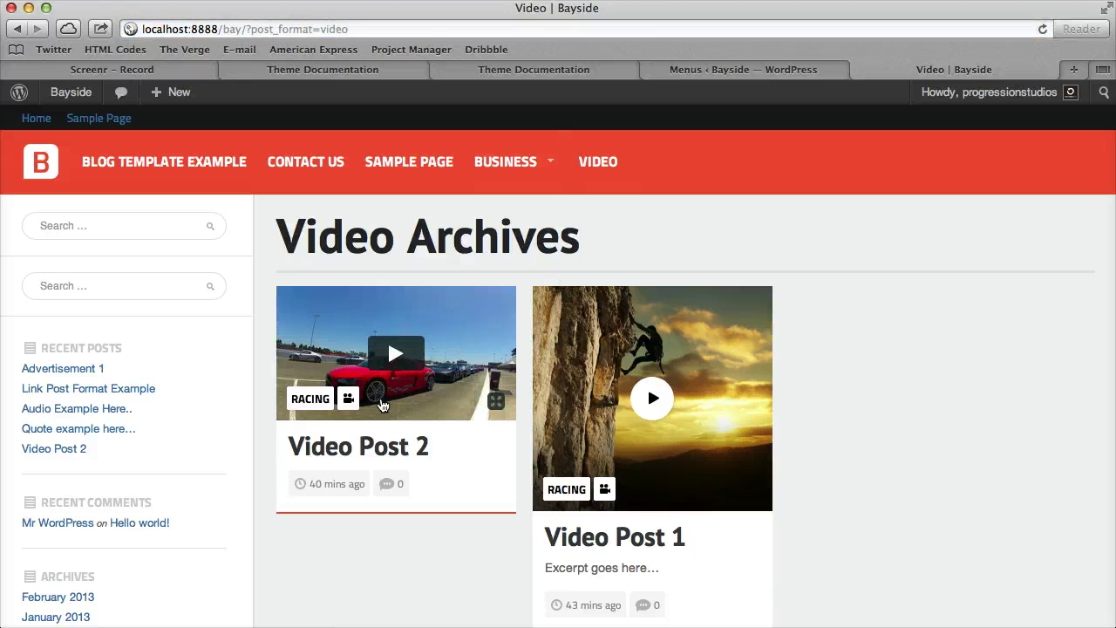
scroll(391, 428, "down", 5)
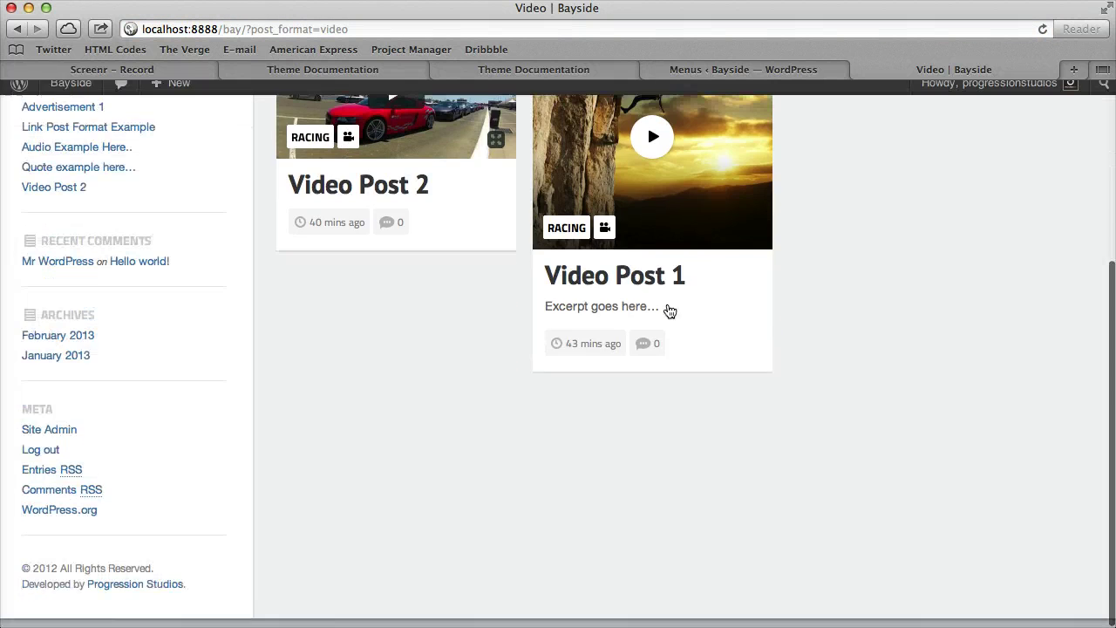
scroll(668, 309, "up", 5)
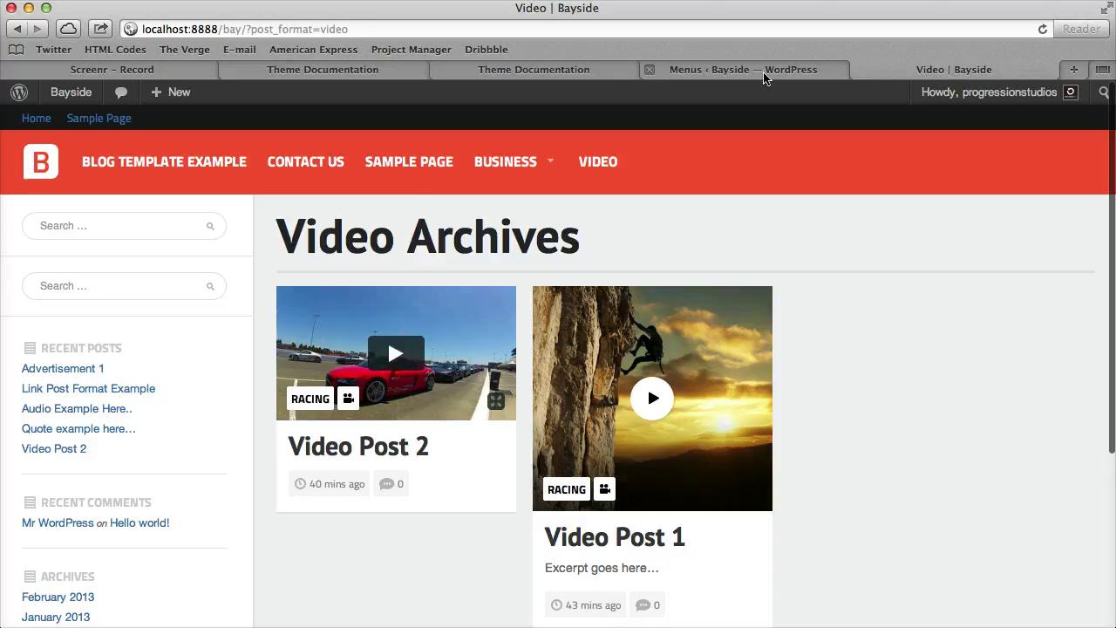
Recheck the menu editor's Screen Options, then revisit and reload the Video Archives page.
left_click(764, 70)
left_click(995, 114)
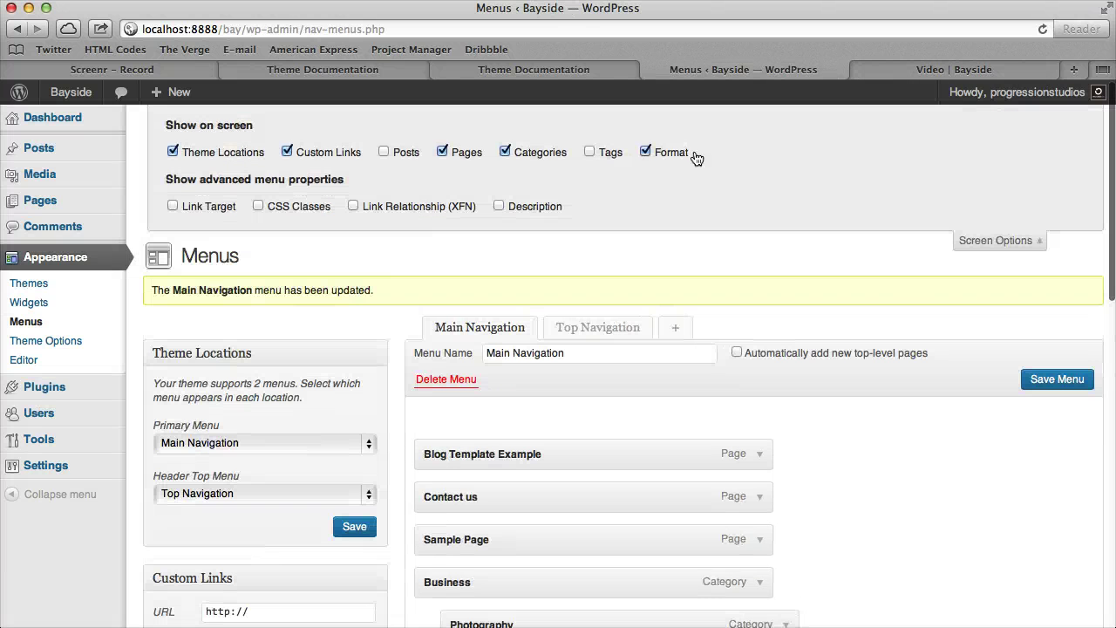
scroll(634, 261, "down", 15)
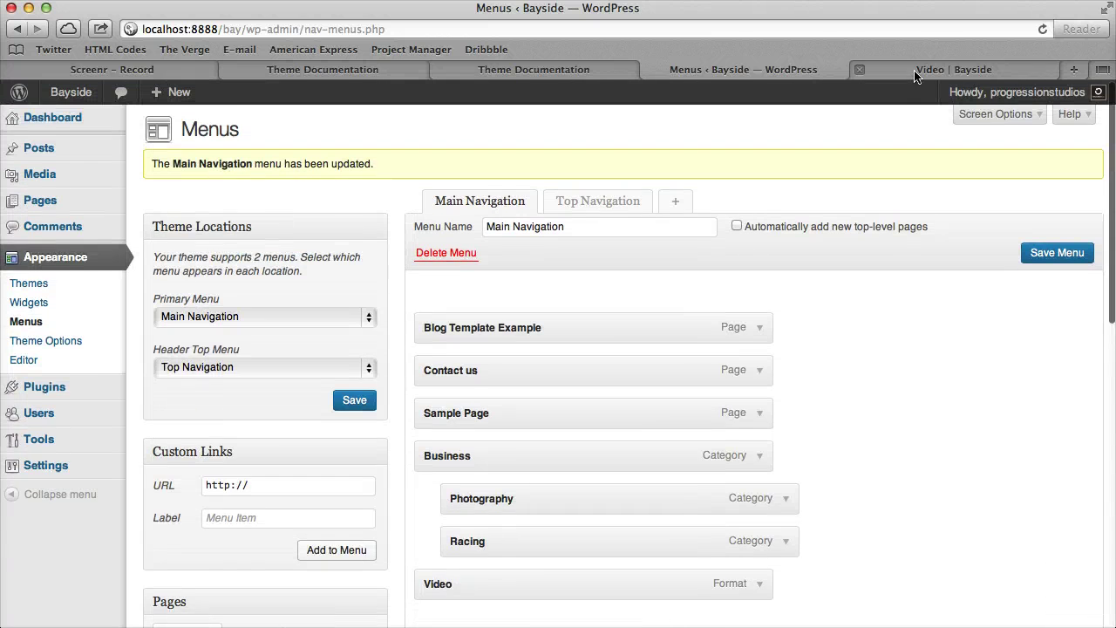
left_click(916, 77)
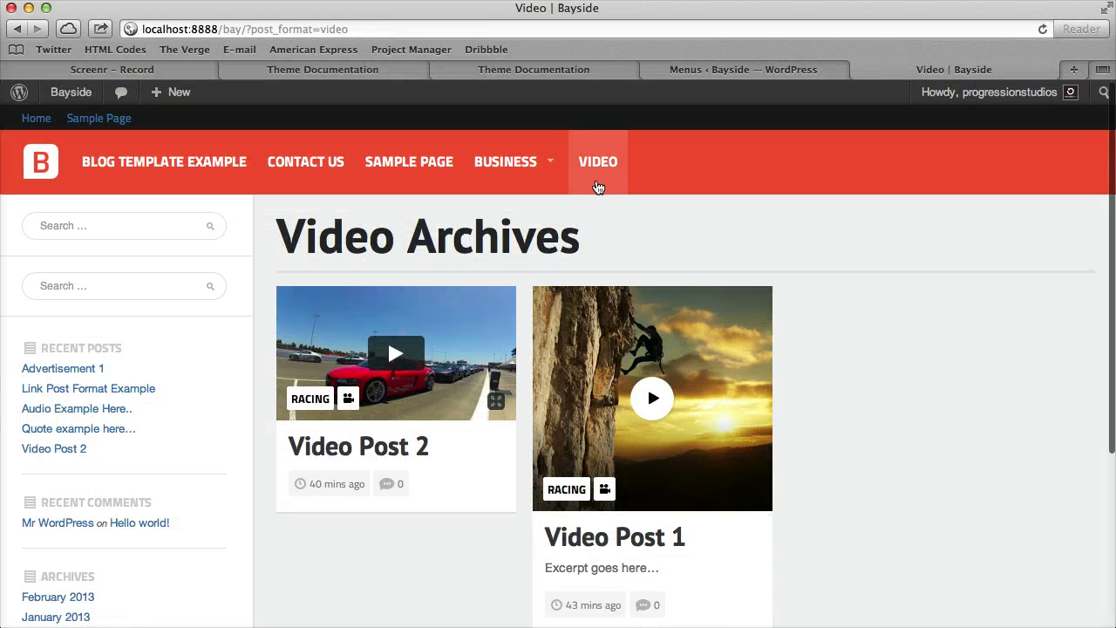